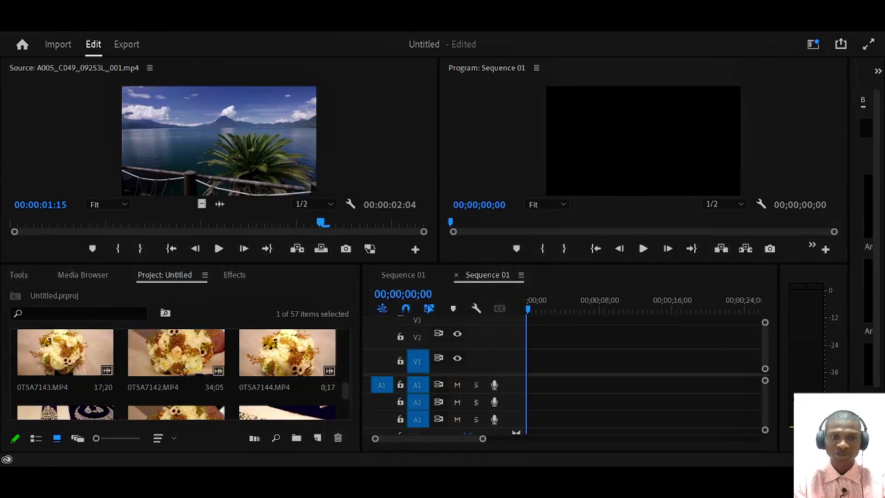
Place the Davido audio file from the project at the start of Sequence 01 on audio track A3.
drag(348, 382, 352, 368)
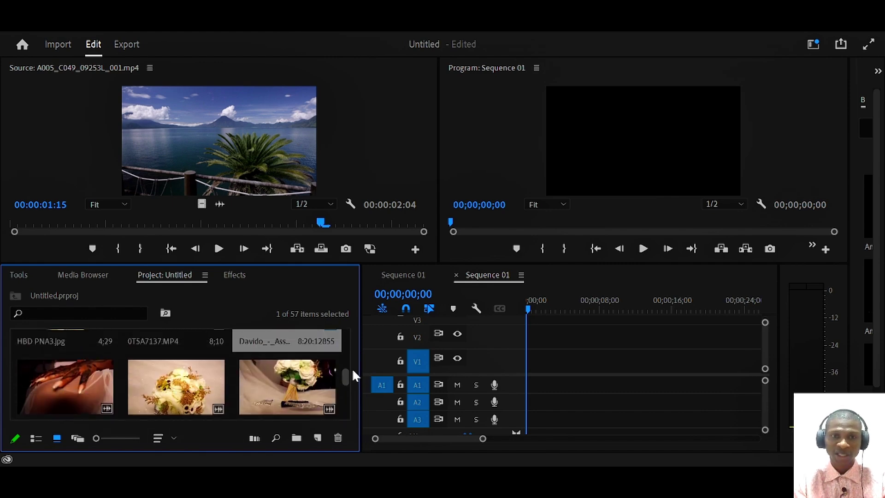
drag(283, 263, 291, 205)
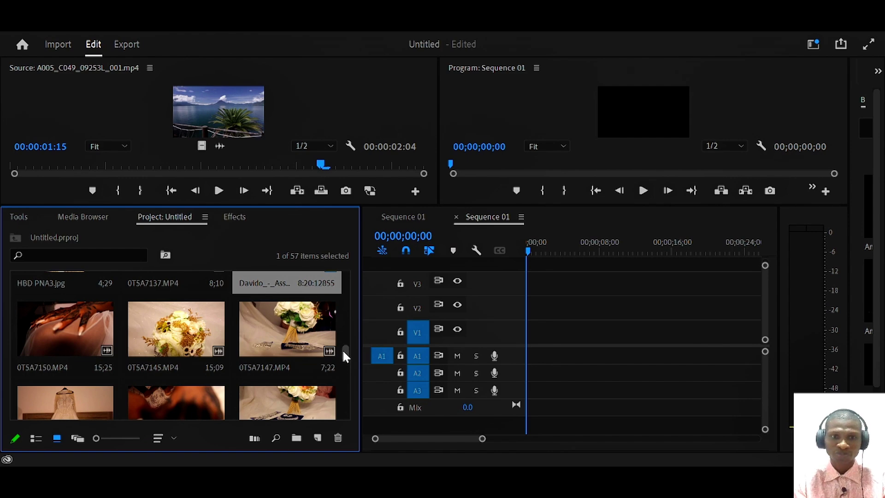
drag(342, 349, 343, 341)
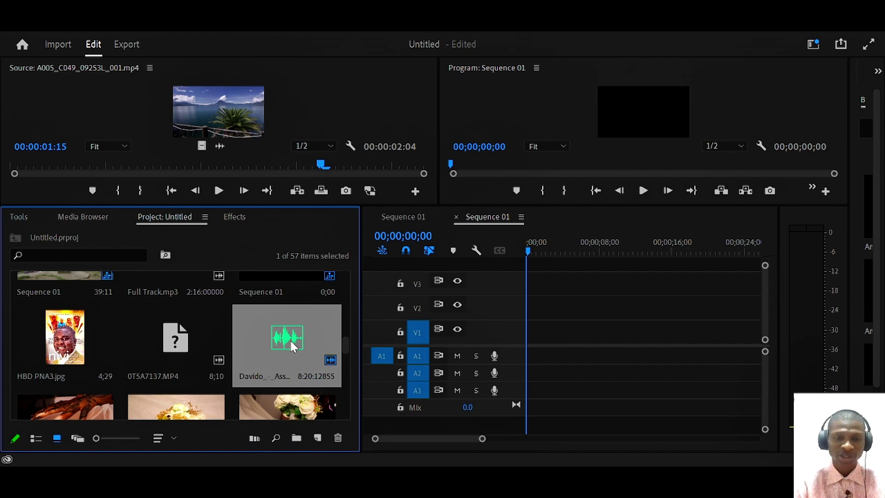
drag(290, 345, 524, 395)
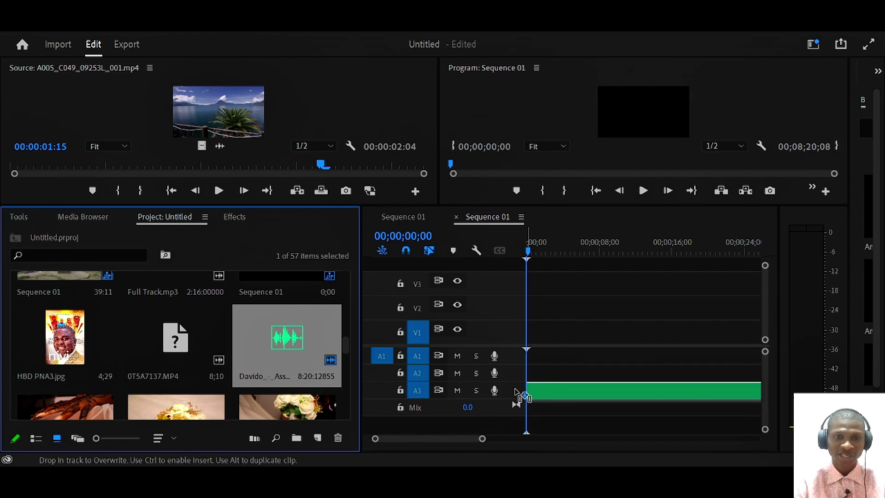
drag(515, 388, 518, 389)
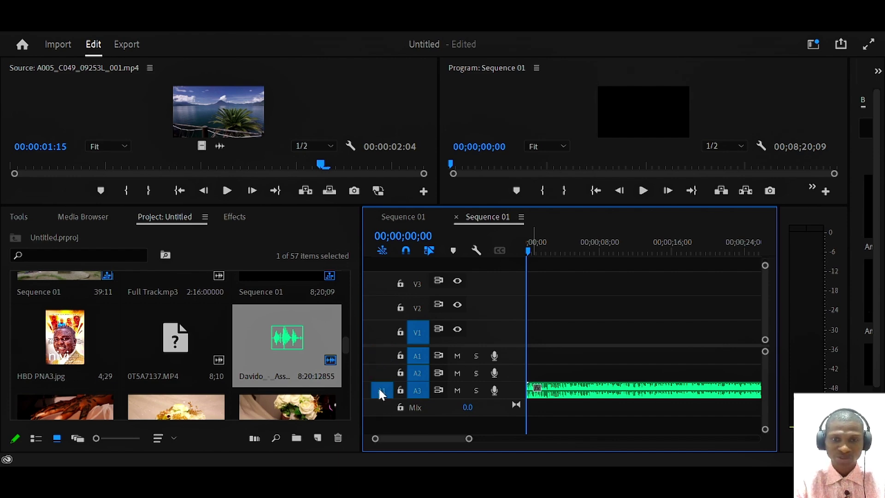
Set the audio source patch to track A1 and move the Davido audio clip from A3 up to A1.
click(381, 355)
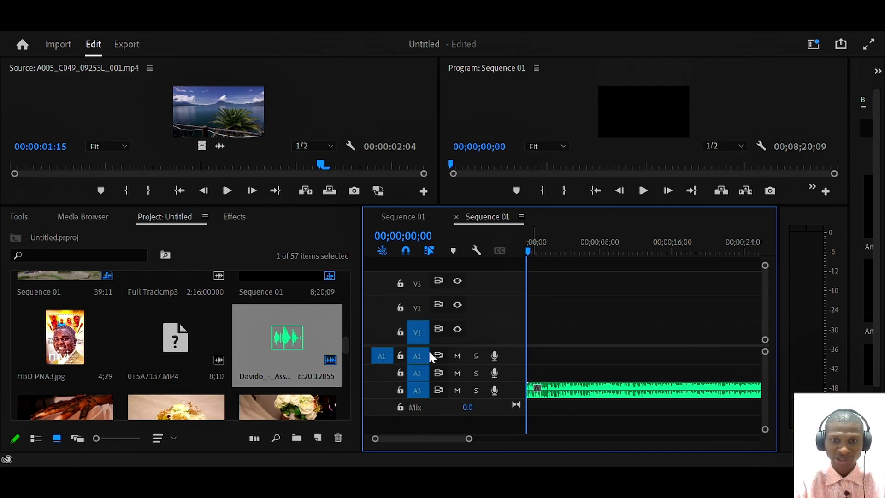
click(549, 386)
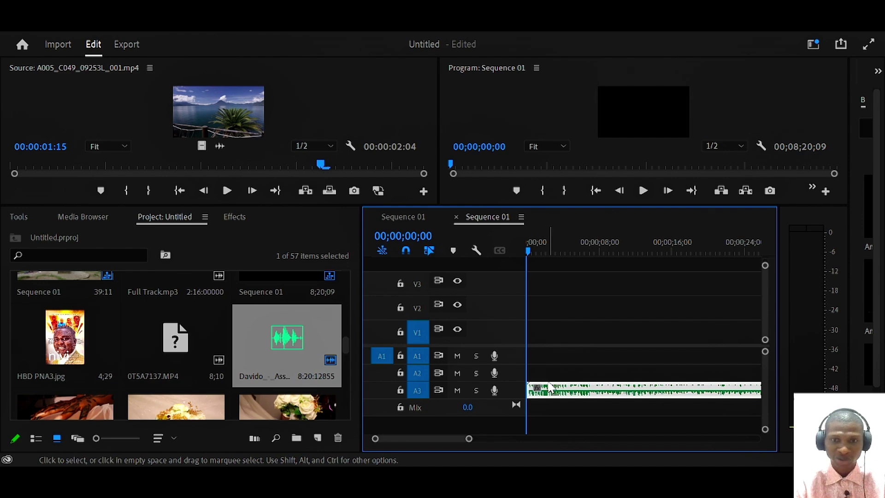
drag(549, 388, 547, 361)
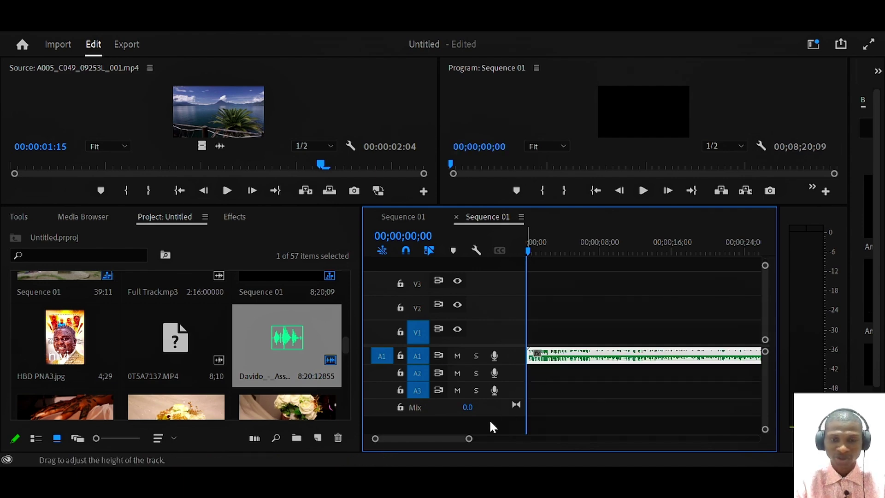
Widen the timeline, zoom it out to show more of the audio clip, and return the playhead to 00;00;00;00.
drag(469, 438, 490, 440)
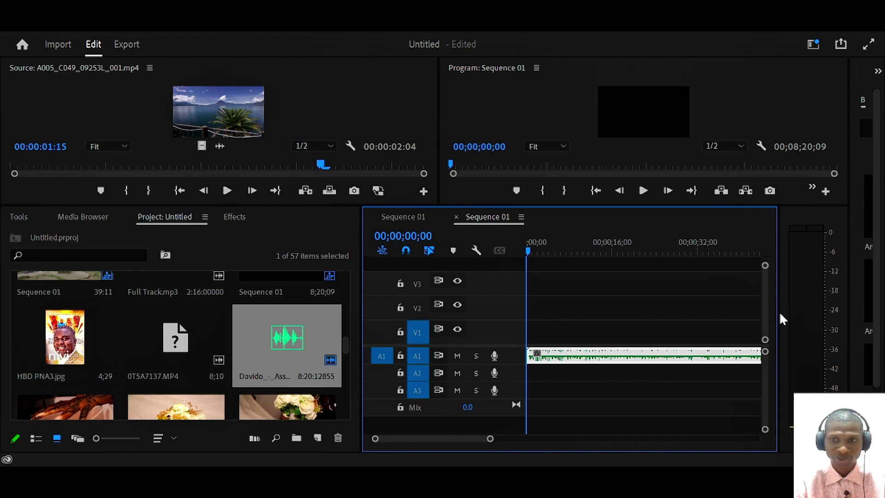
drag(778, 314, 814, 315)
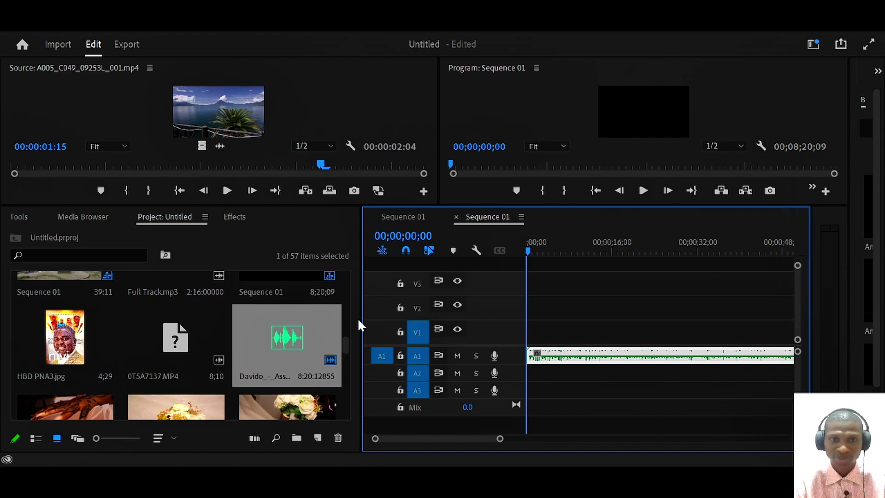
drag(360, 317, 267, 293)
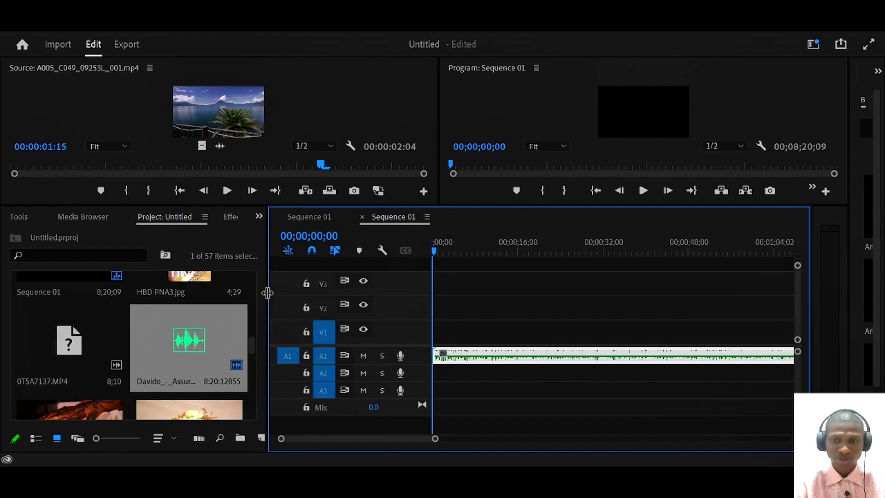
click(503, 251)
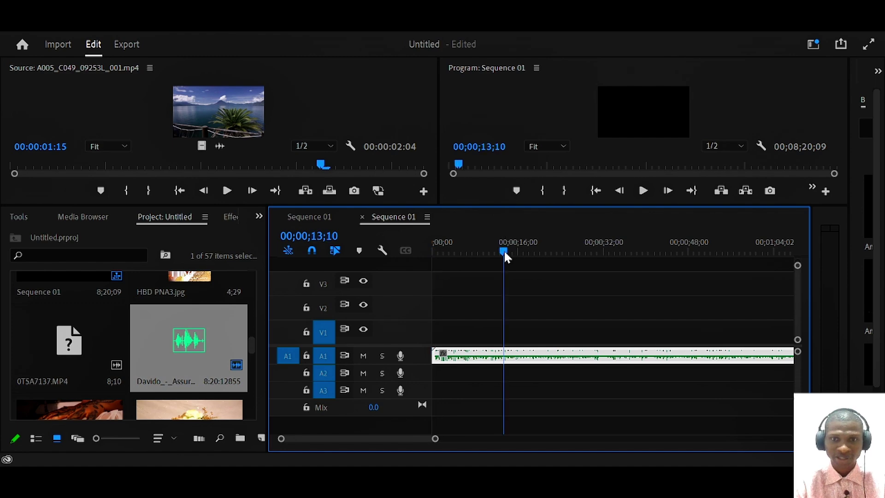
drag(504, 251, 380, 234)
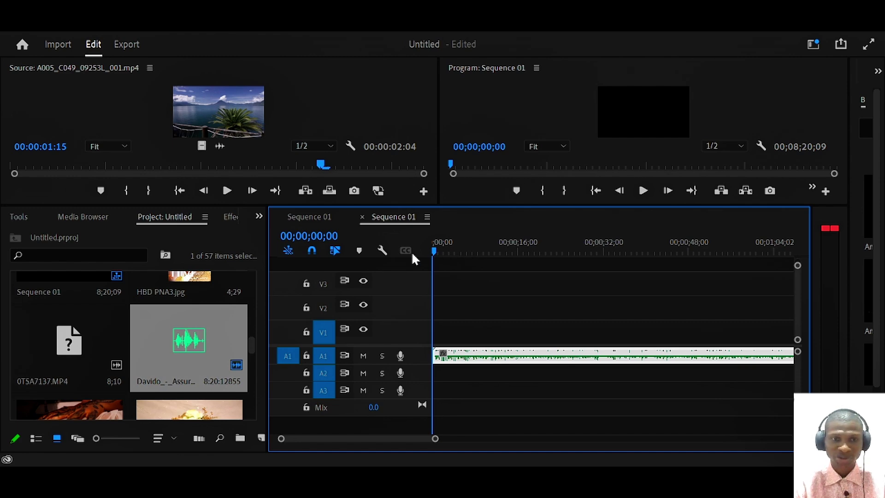
Widen the project media area, browse the wedding clips and open the bouquet clip 0T5A7145.MP4 in the Source Monitor.
drag(251, 347, 419, 329)
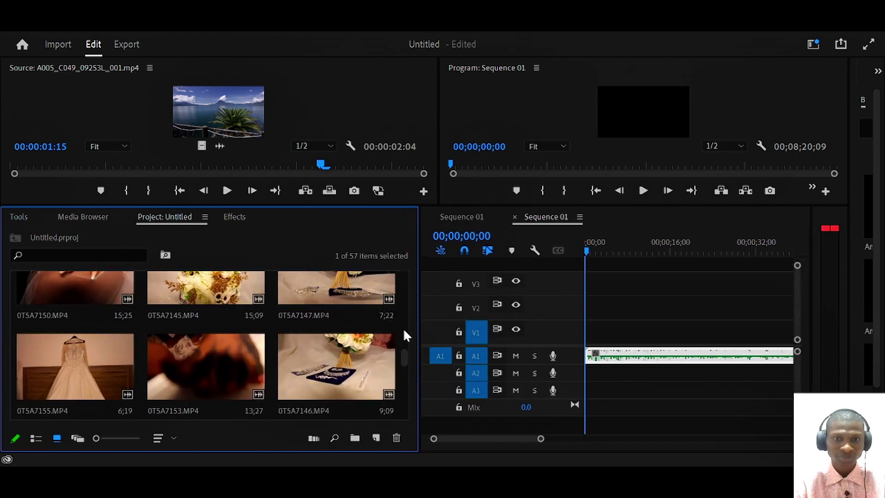
drag(403, 359, 403, 353)
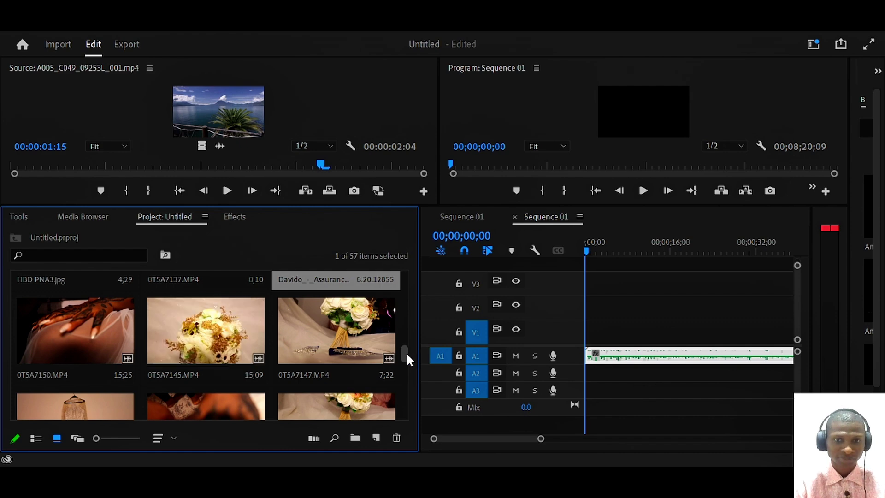
drag(405, 353, 406, 411)
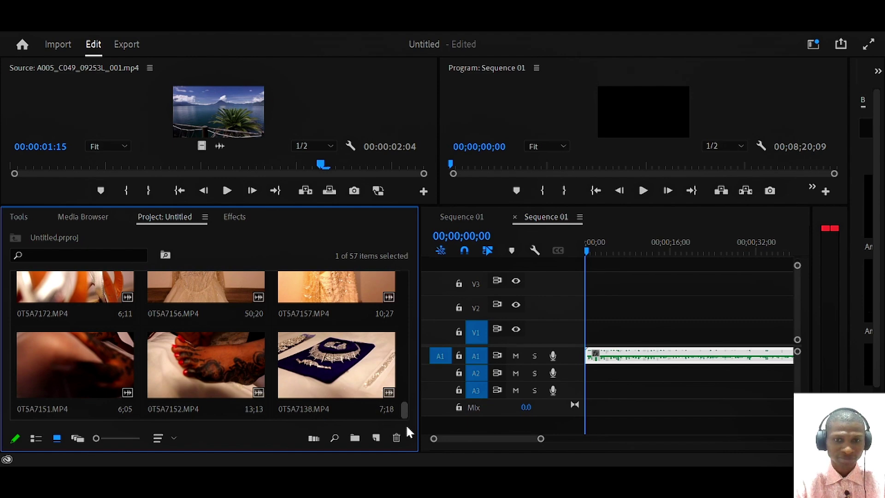
drag(408, 406, 412, 348)
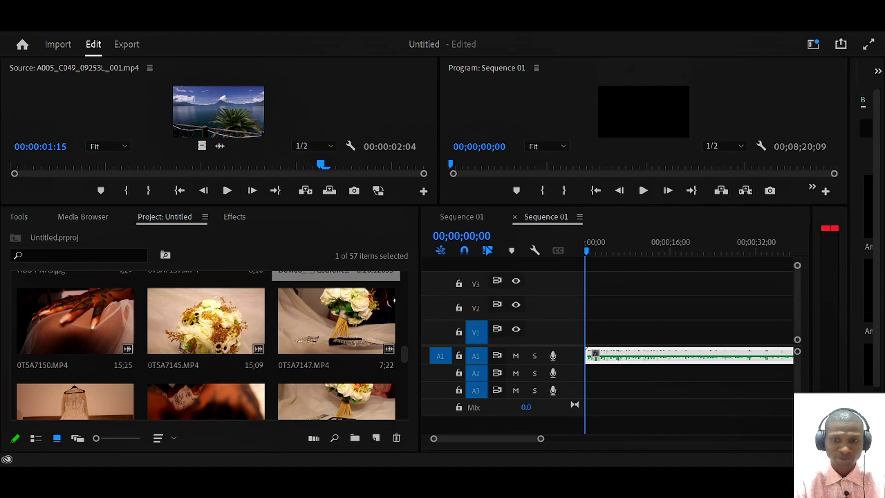
click(356, 377)
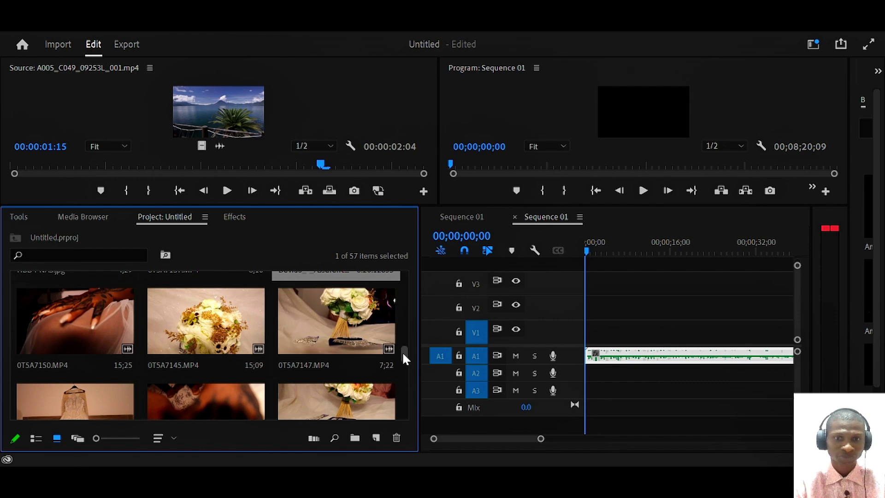
mouse_move(401, 351)
mouse_down()
mouse_move(402, 341)
mouse_move(402, 353)
mouse_up()
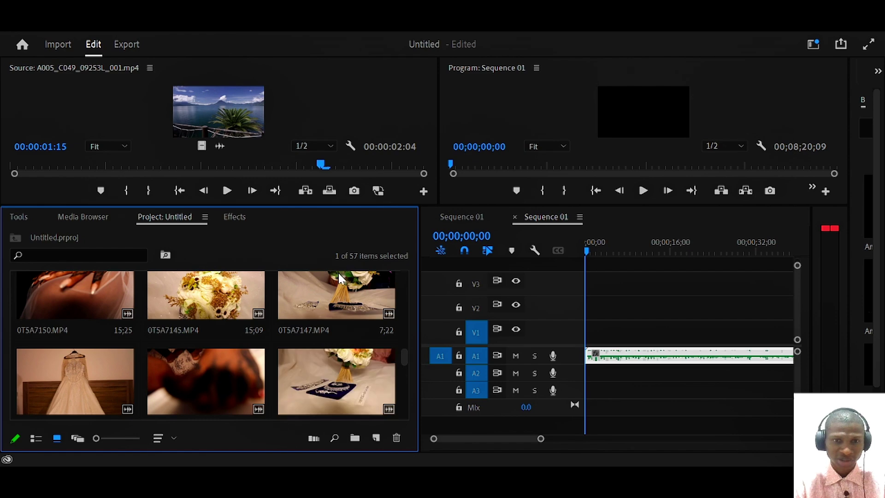
double_click(206, 302)
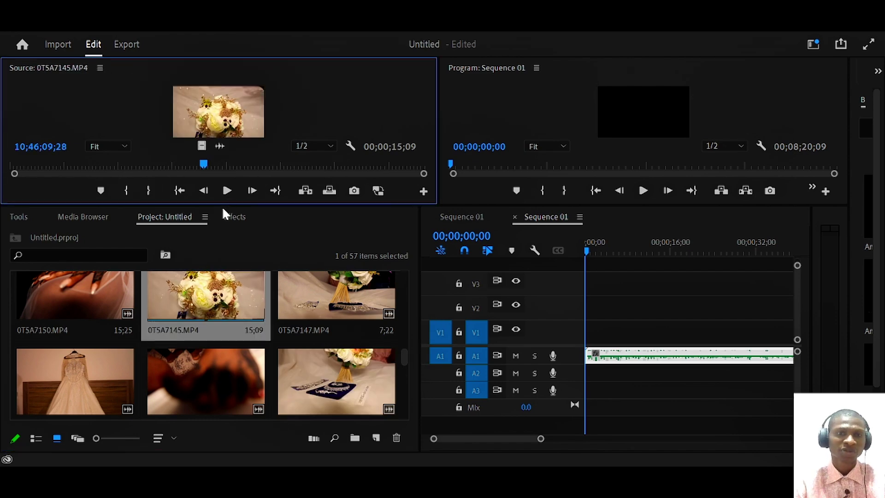
Enlarge the source preview and mark the bouquet clip's In point at 10;46;11;18 and Out point at 10;46;17;02.
drag(224, 207, 223, 272)
drag(173, 222, 225, 470)
drag(225, 222, 251, 222)
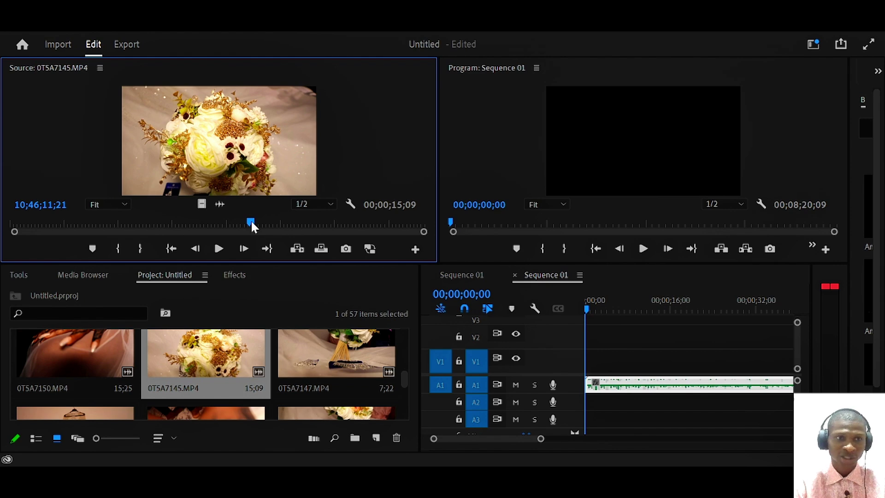
mouse_move(250, 219)
mouse_down()
mouse_move(261, 232)
mouse_move(240, 232)
mouse_move(249, 234)
mouse_up()
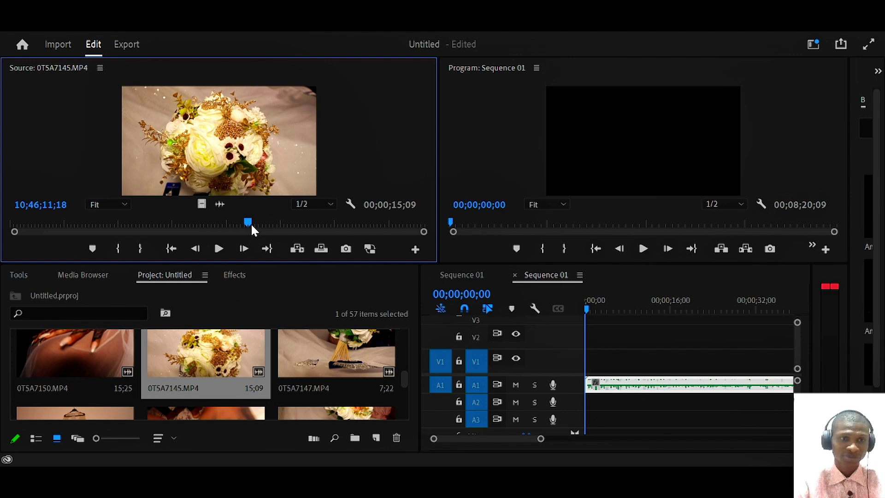
click(117, 249)
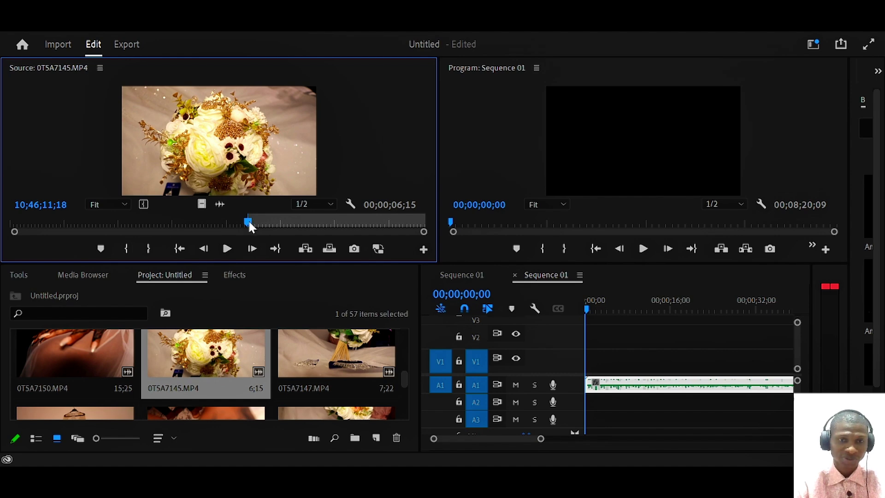
drag(249, 221, 399, 253)
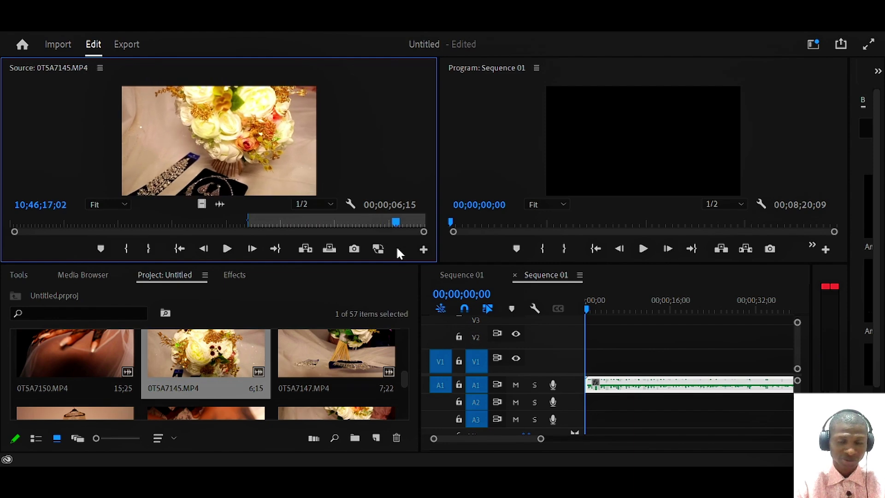
click(148, 249)
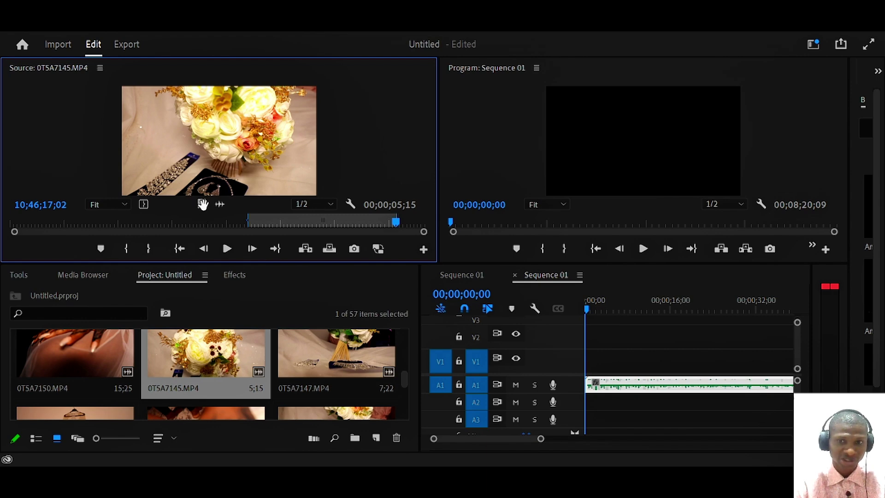
Place only the video of the marked bouquet range at the start of track V1 and preview the sequence at 00;00;01;24.
drag(202, 204, 591, 361)
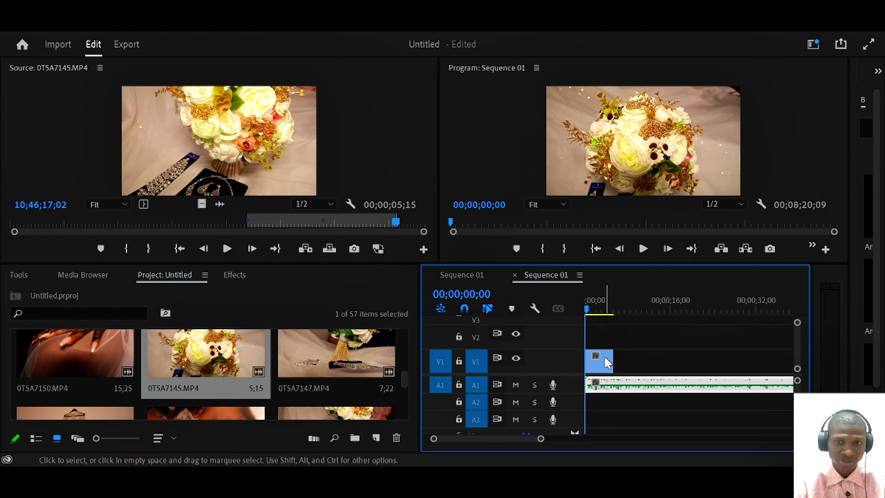
click(596, 311)
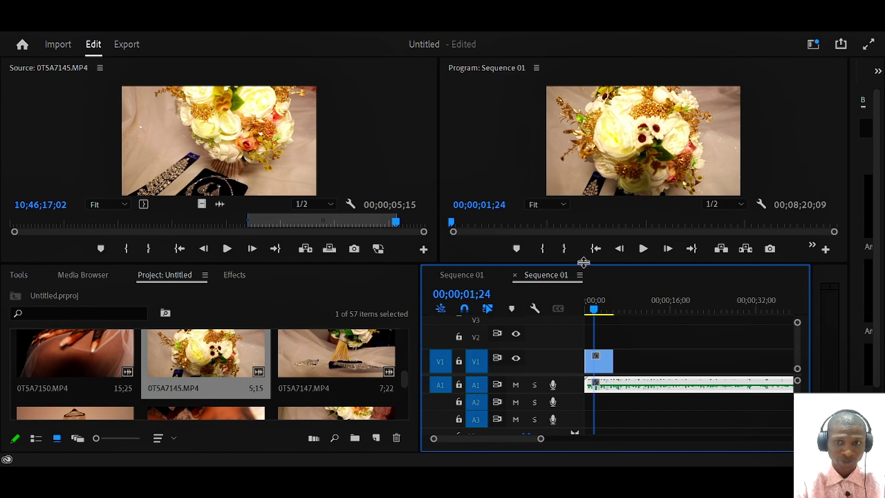
mouse_move(589, 265)
mouse_down()
mouse_move(591, 343)
mouse_move(595, 330)
mouse_move(601, 344)
mouse_move(596, 265)
mouse_up()
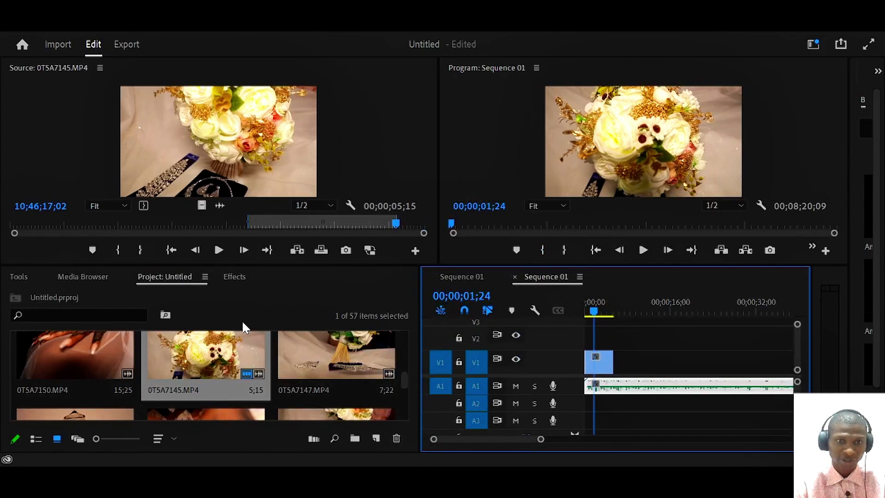
Open the clip 0T5A7147.MP4 from the project media in the Source Monitor and enlarge its preview.
click(236, 276)
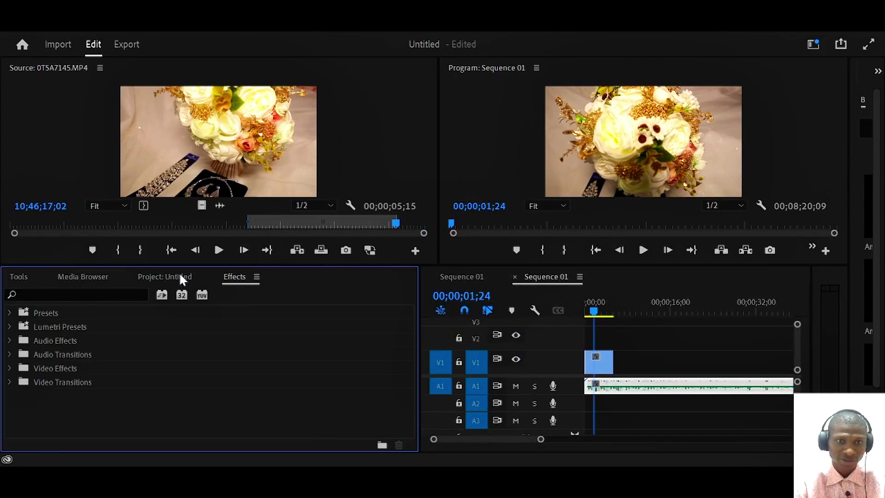
click(150, 279)
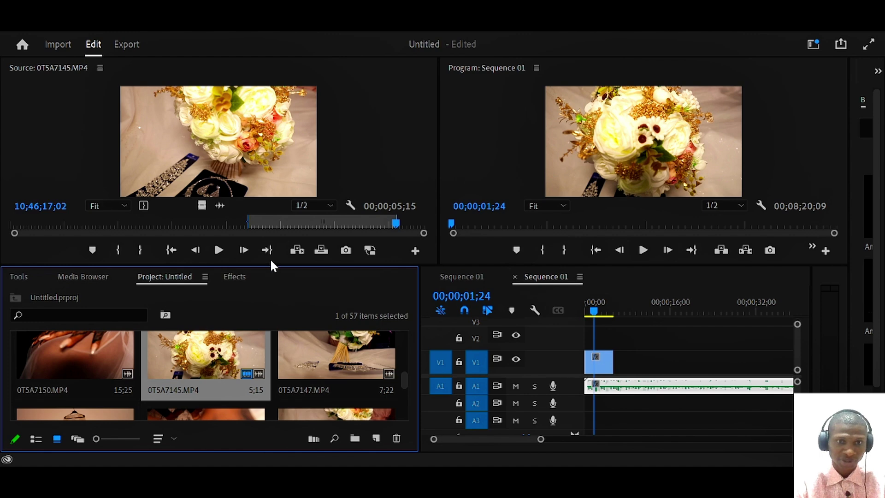
drag(272, 265, 280, 210)
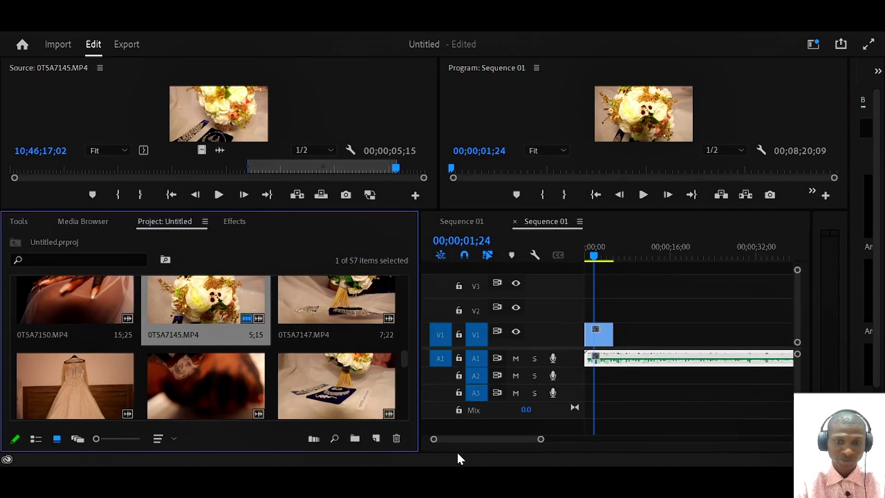
click(460, 477)
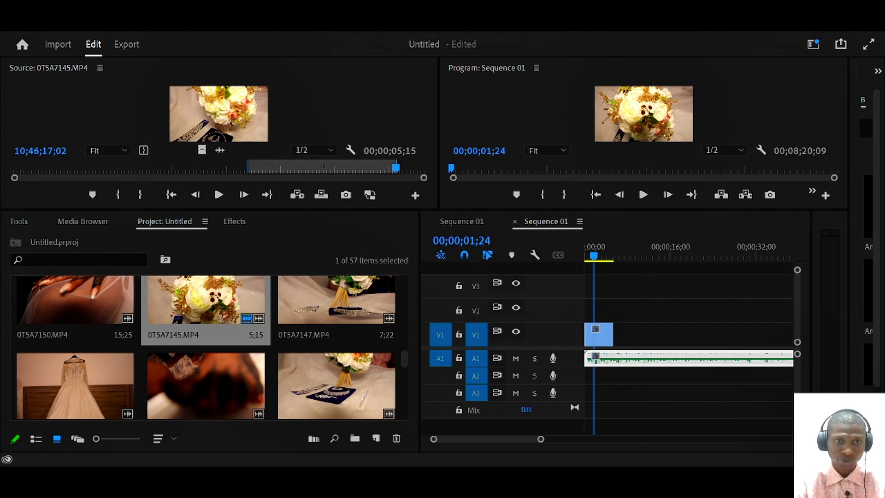
click(297, 306)
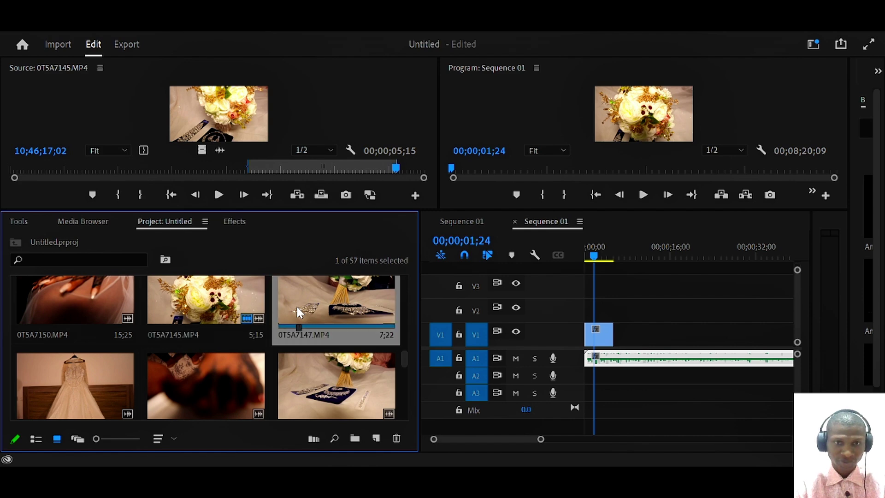
double_click(347, 308)
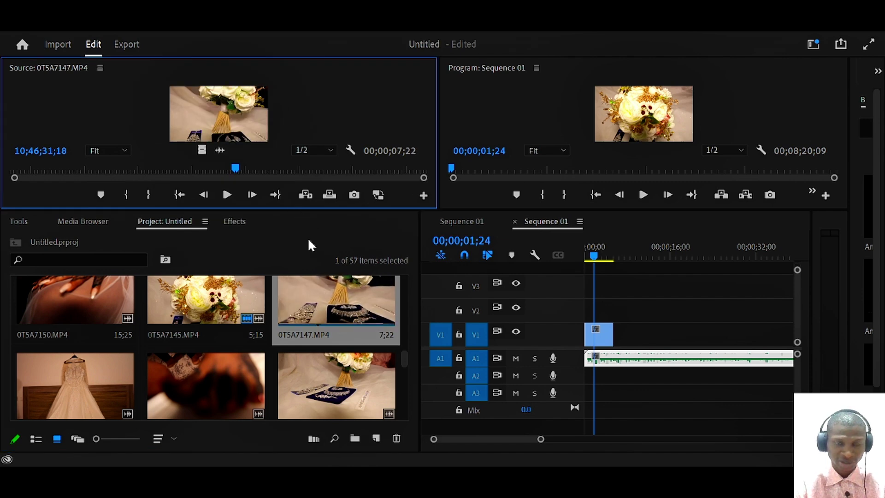
drag(294, 209, 294, 299)
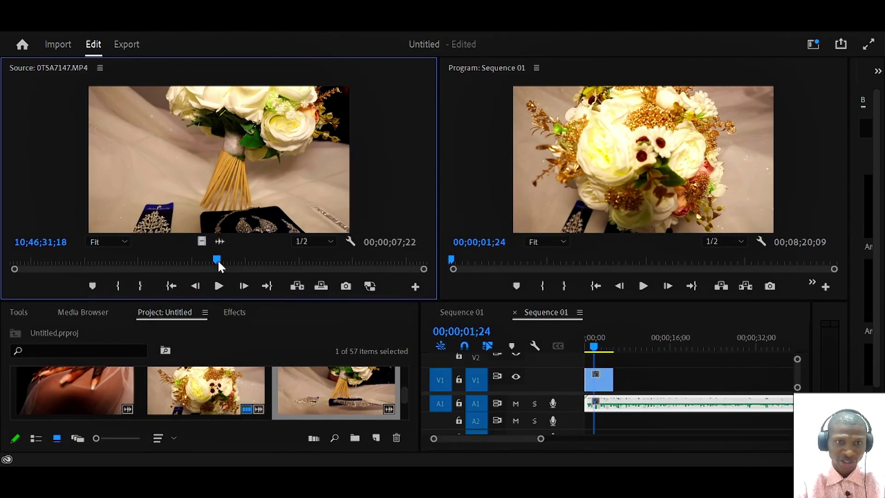
Mark 0T5A7147.MP4 from 10;46;32;10 to 10;46;34;05 and place only its video directly after the first clip on V1.
drag(218, 259, 276, 270)
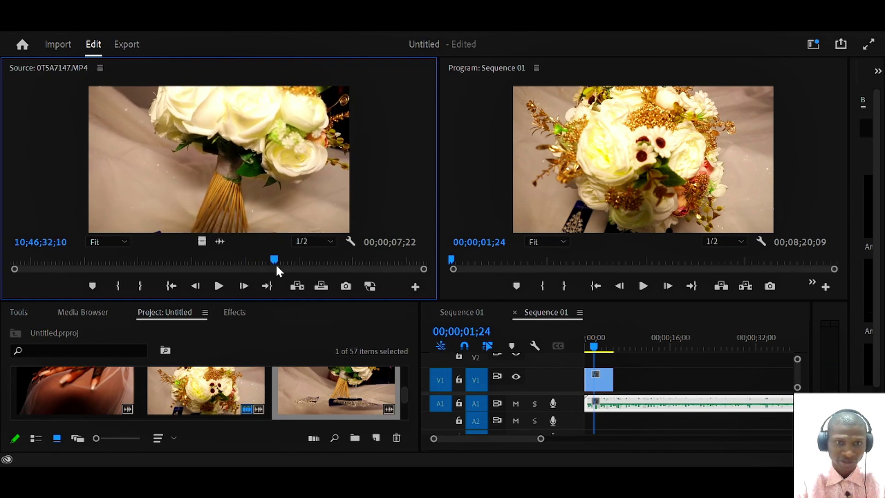
click(119, 286)
drag(274, 259, 371, 272)
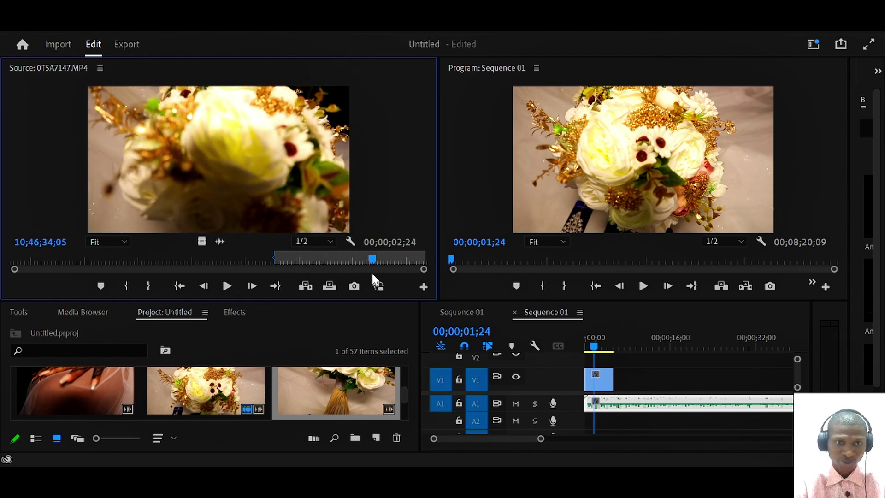
click(149, 284)
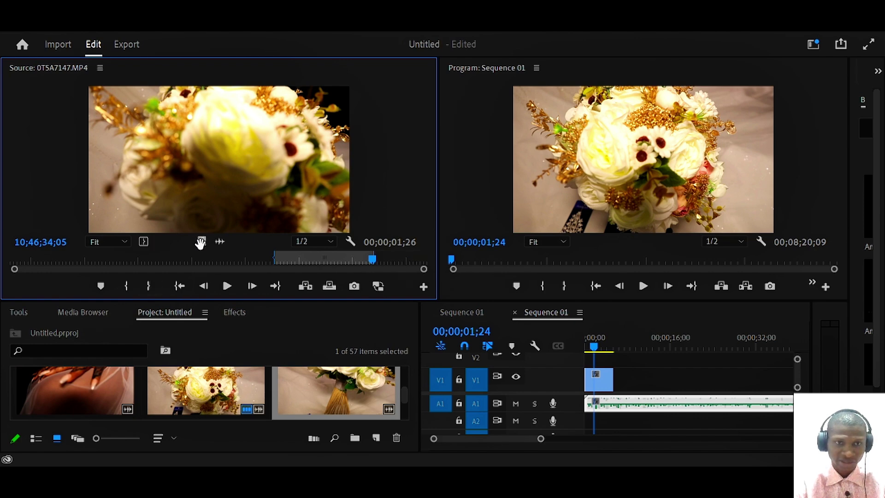
drag(201, 243, 620, 396)
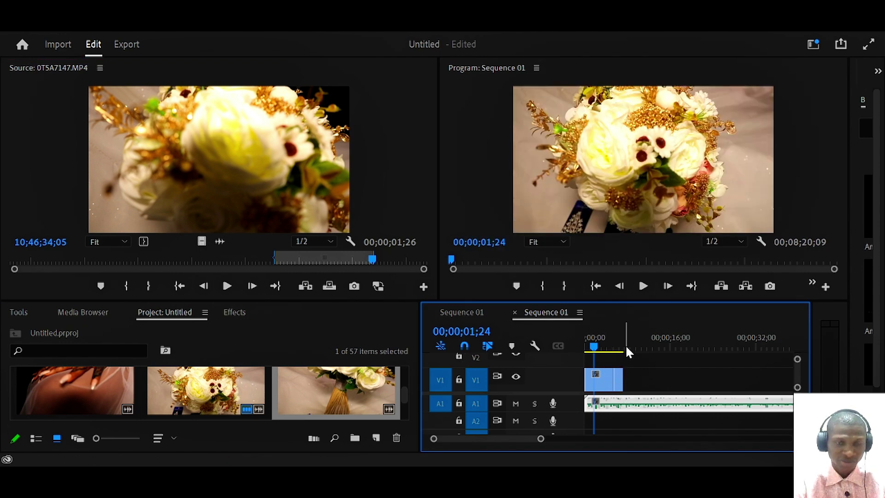
Open the jewellery clip 0T5A7148.MP4 from the project media in the Source Monitor and enlarge its preview.
click(306, 303)
drag(307, 304, 309, 232)
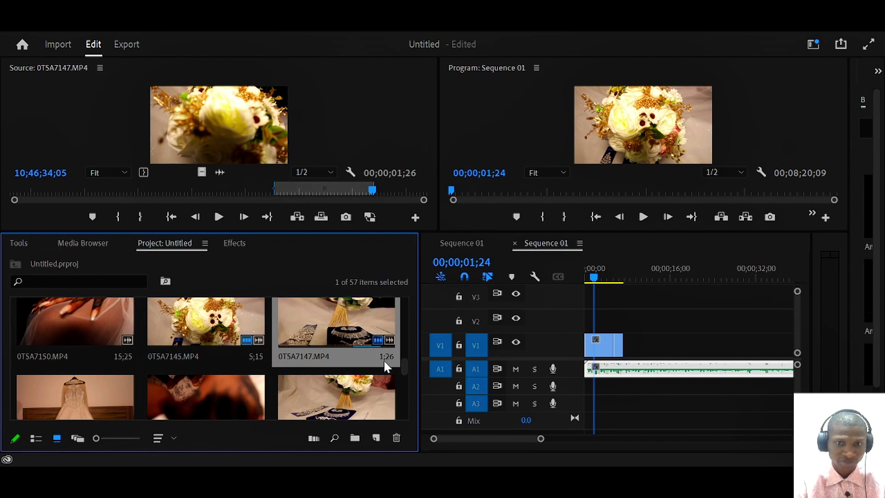
mouse_move(403, 369)
mouse_down()
mouse_move(413, 388)
mouse_move(418, 377)
mouse_up()
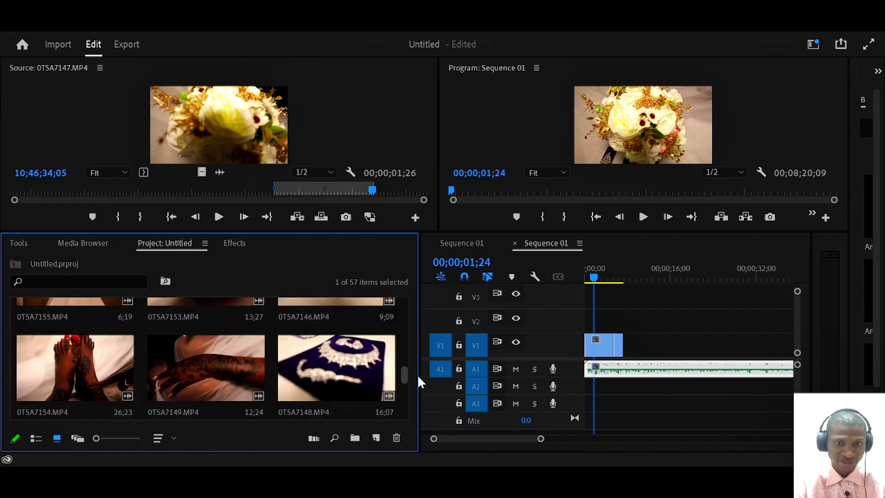
double_click(342, 370)
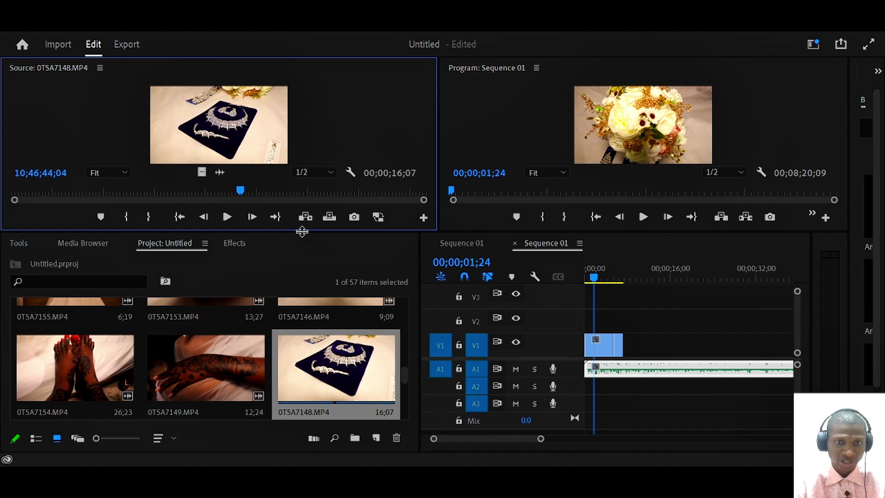
drag(303, 231, 311, 305)
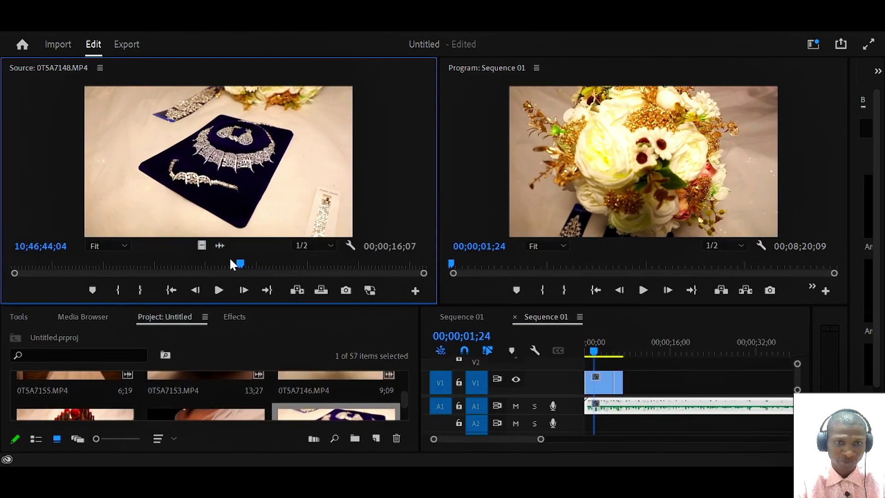
Mark the jewellery clip from 10;46;41;06 to 10;46;43;05 and append only its video to the clips on V1.
drag(211, 264, 96, 273)
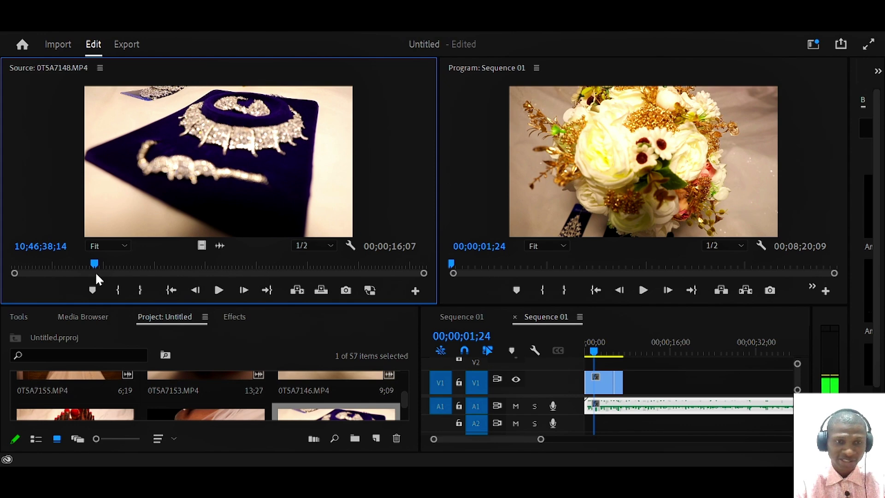
drag(94, 272, 164, 267)
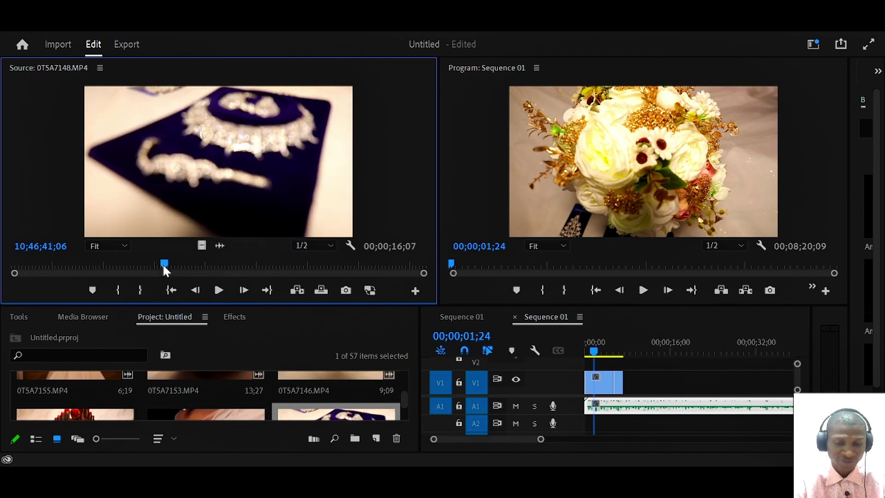
click(119, 290)
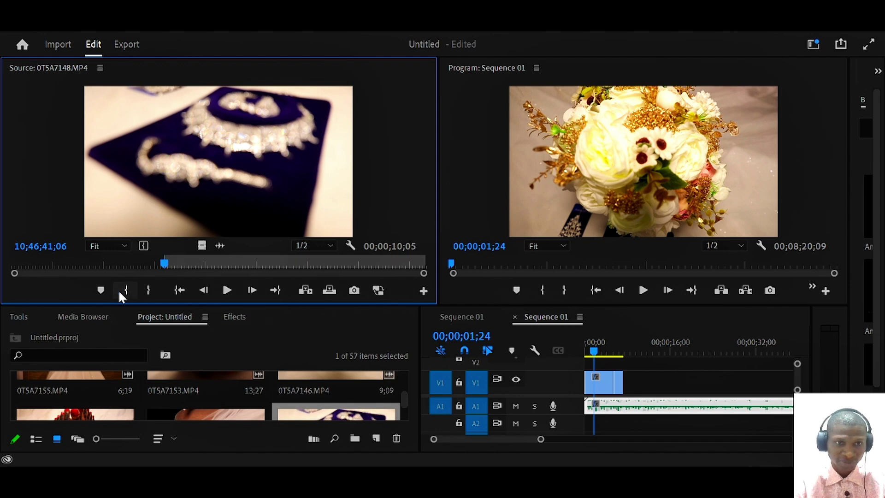
drag(165, 263, 215, 263)
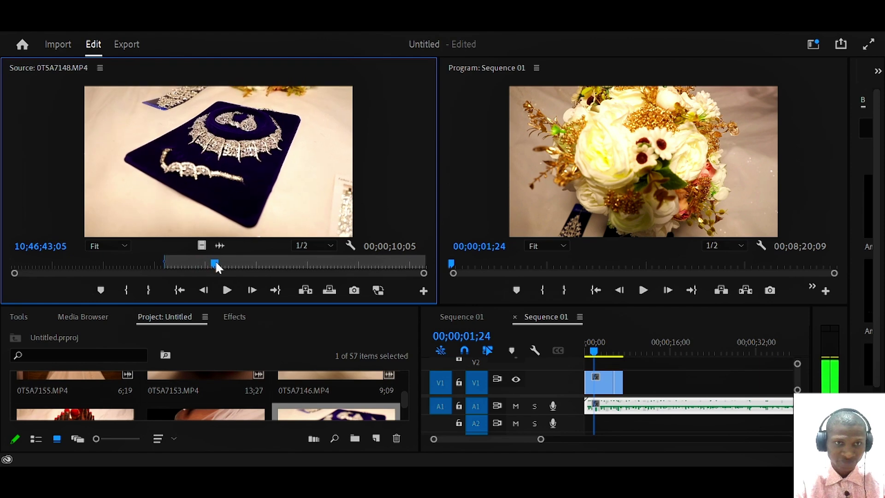
click(151, 289)
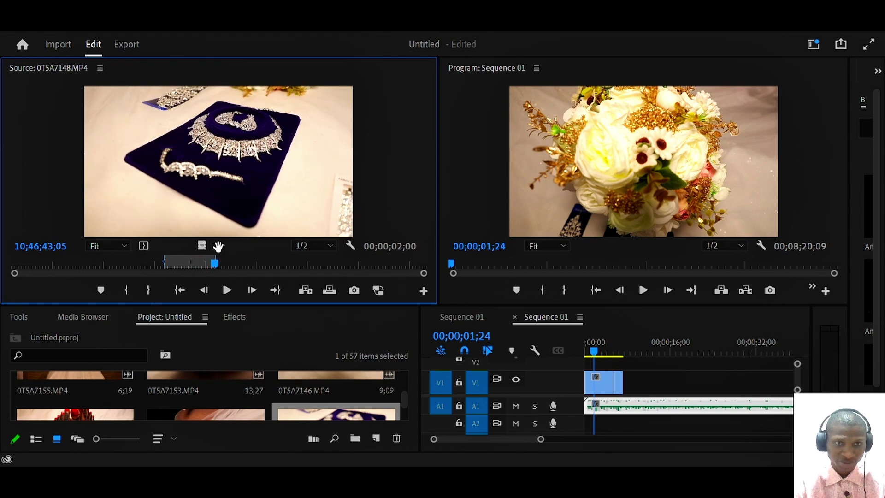
drag(320, 313, 624, 392)
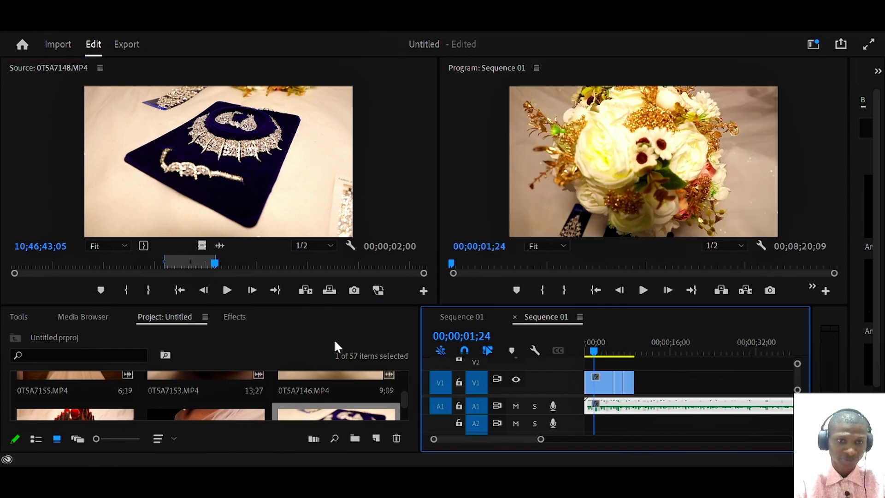
Mark a second range of 0T5A7148.MP4 from 10;46;47;22 to 10;46;49;15 and append only its video on V1.
drag(321, 264, 342, 263)
drag(360, 261, 332, 277)
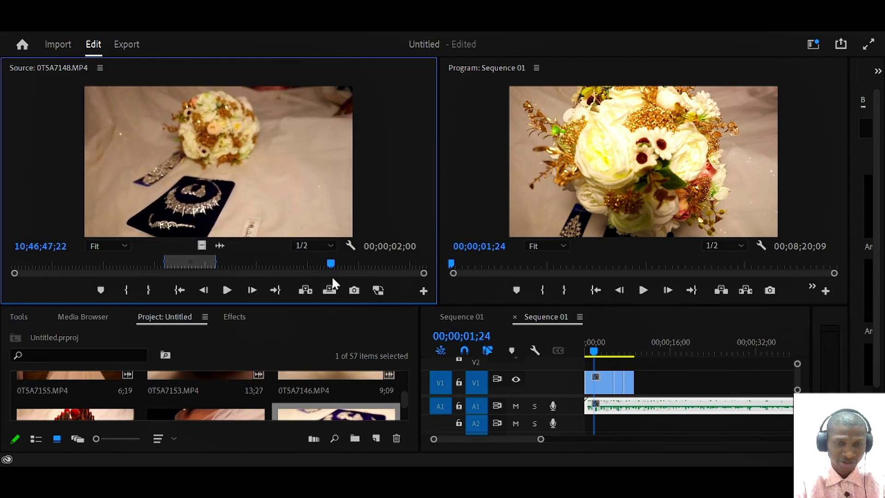
click(126, 290)
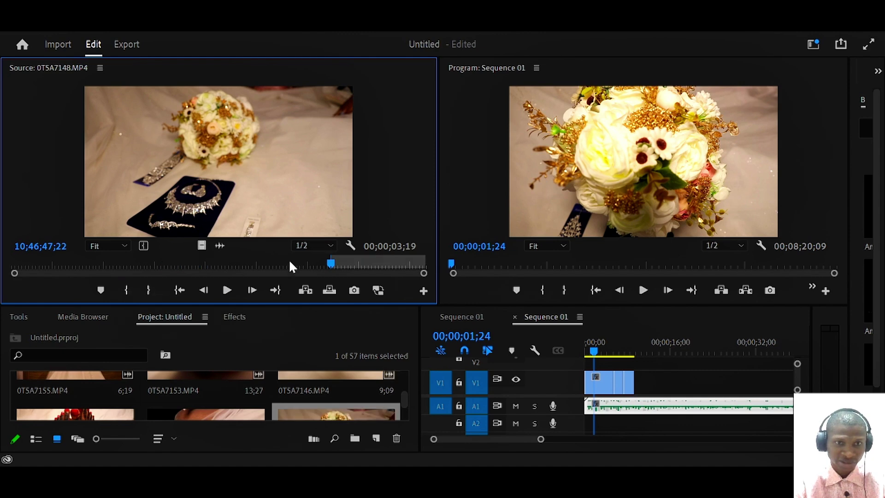
drag(330, 262, 379, 276)
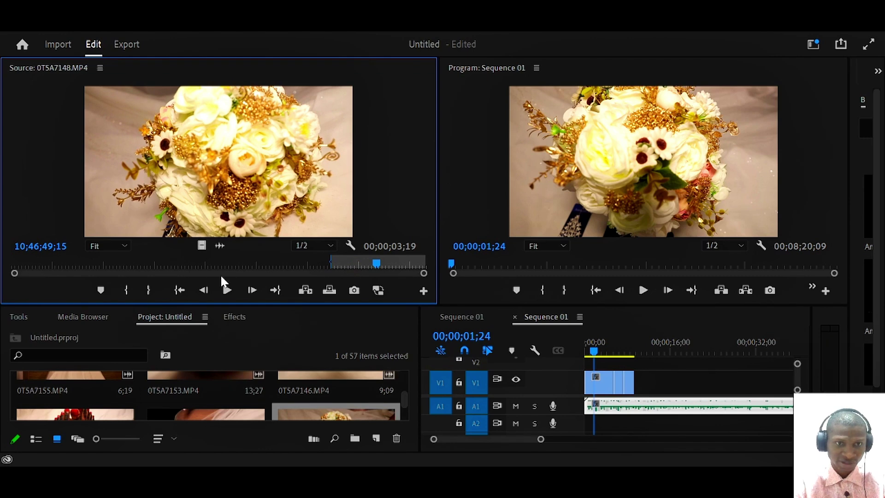
click(149, 290)
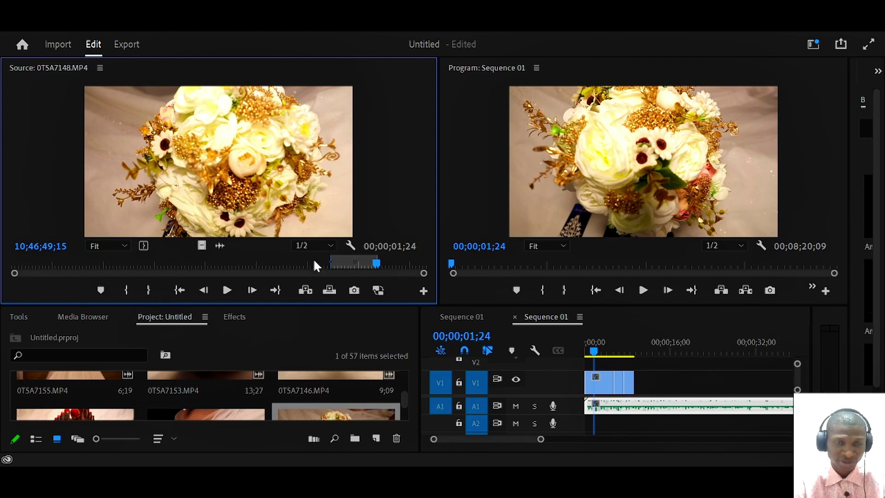
drag(202, 245, 642, 375)
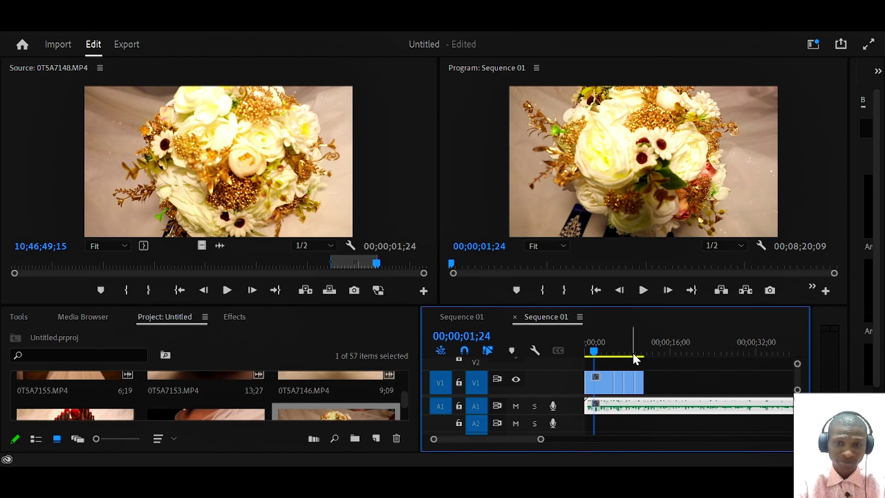
Open the bouquet clip 0T5A7141.MP4 from the project media with an enlarged preview and scrub it to 10;44;59;26.
click(405, 404)
drag(404, 402, 405, 405)
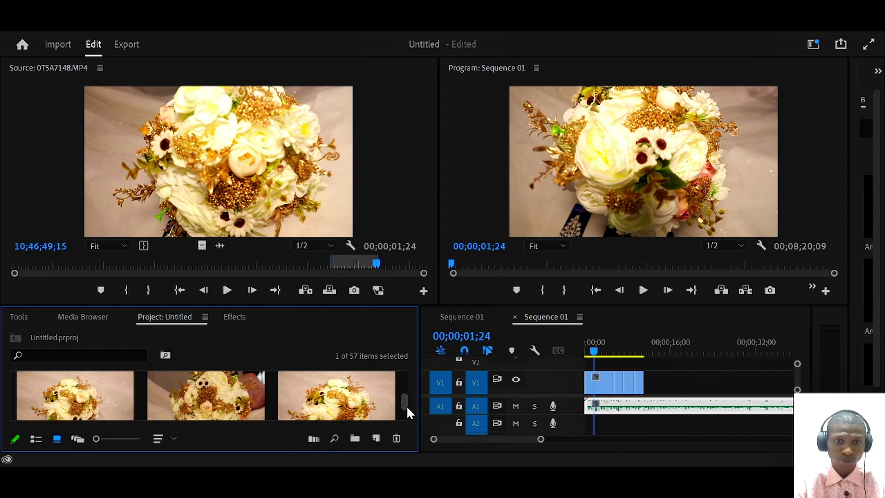
click(341, 304)
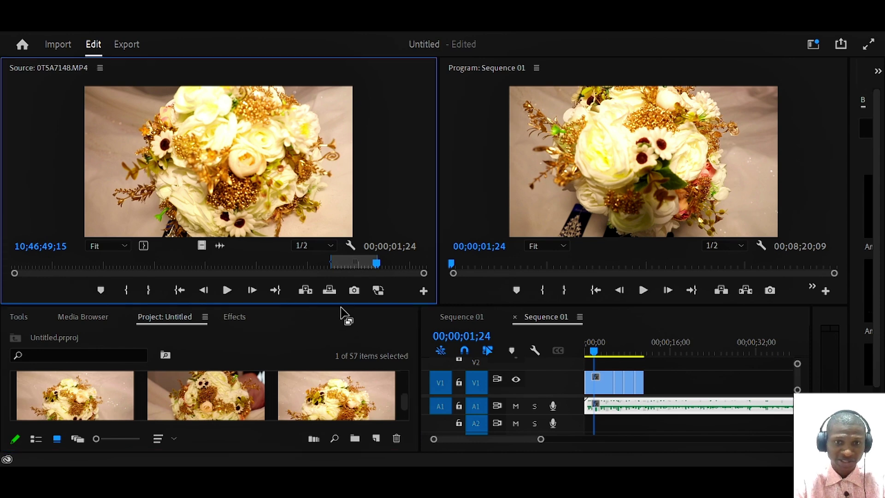
drag(340, 306, 352, 207)
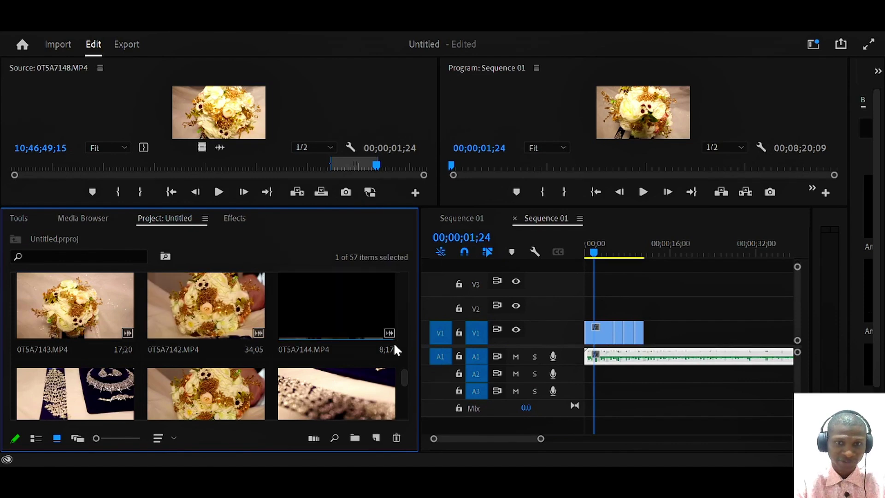
drag(403, 362, 401, 378)
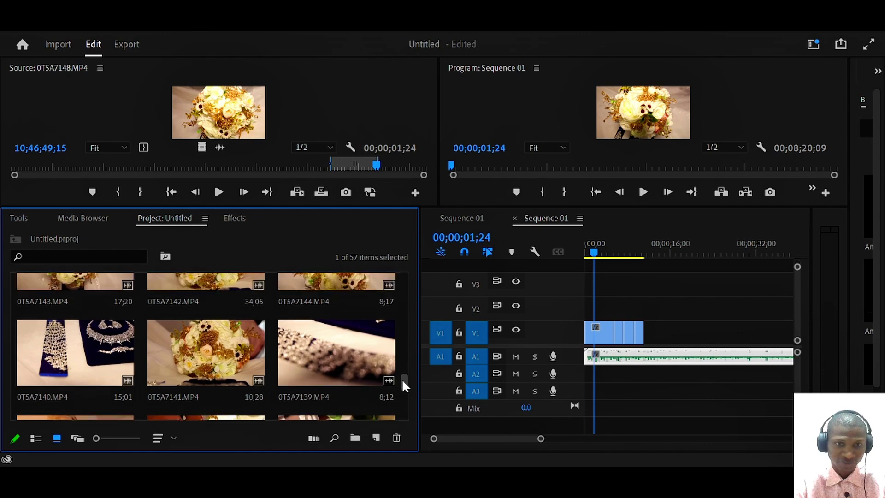
double_click(199, 356)
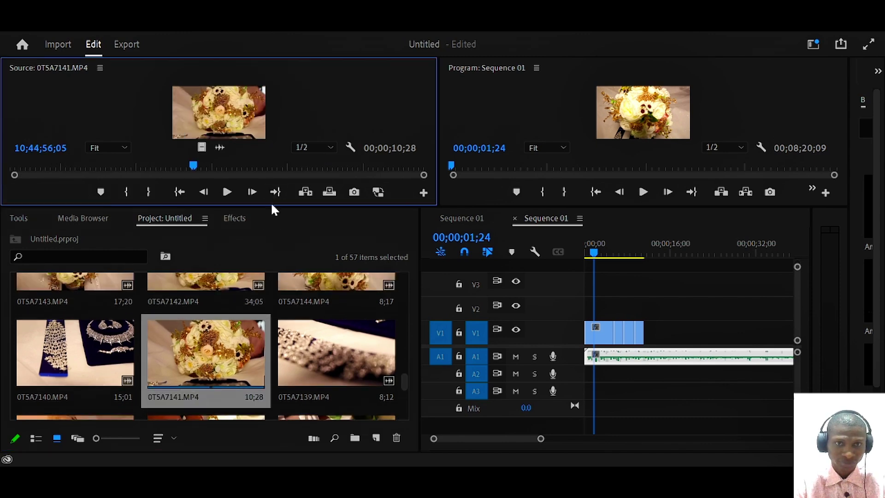
drag(271, 205, 255, 293)
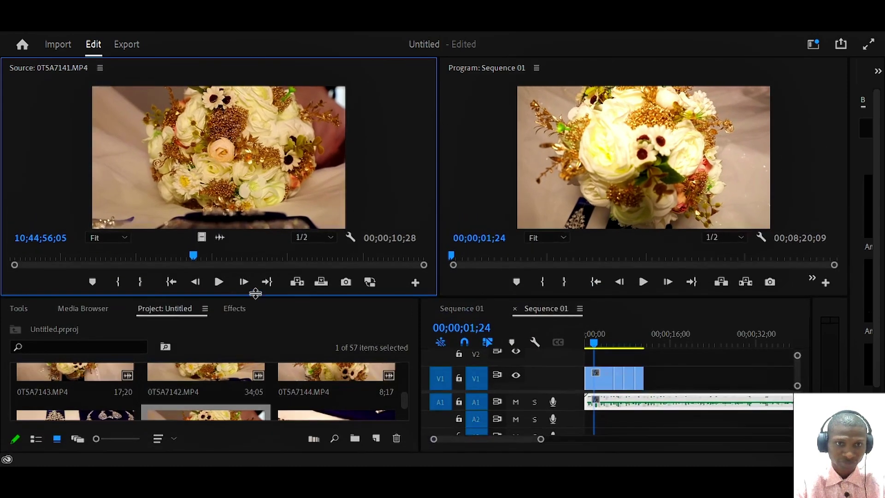
drag(193, 255, 332, 290)
Preview the bouquet clip 0T5A7144.MP4 and open 0T5A7143.MP4 in the Source Monitor, scrubbing it to 10;45;49;10.
drag(404, 401, 406, 405)
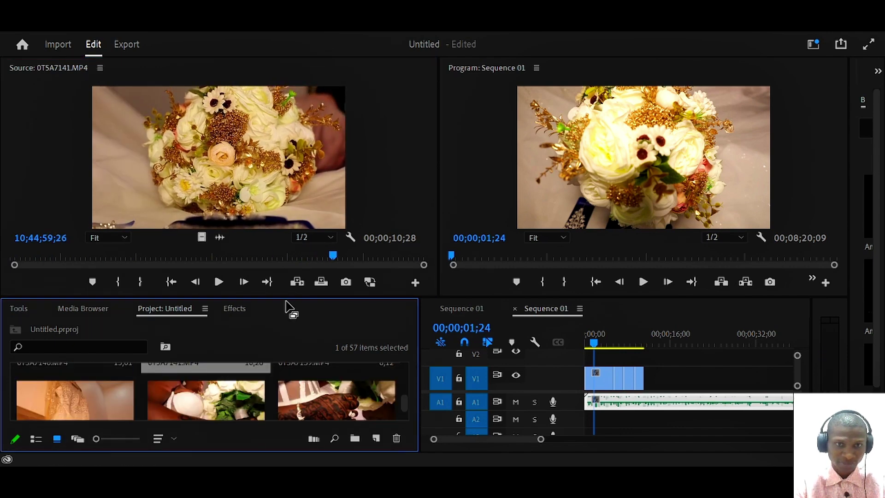
drag(288, 296, 290, 206)
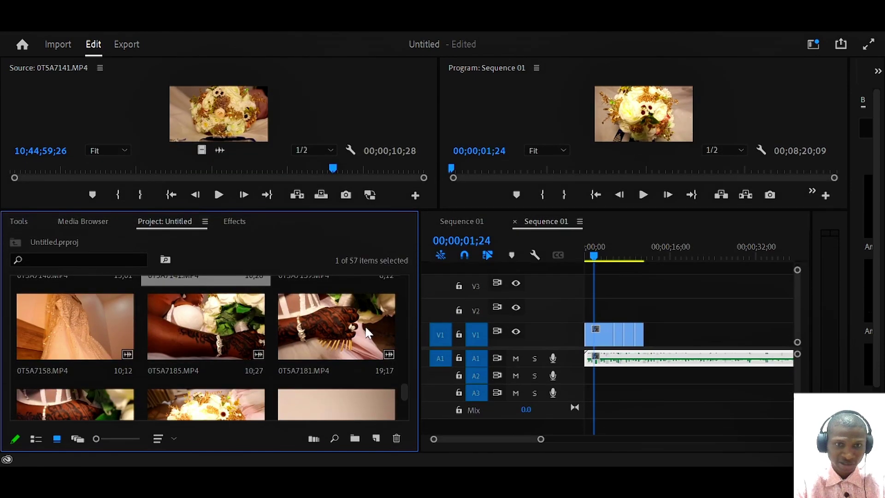
drag(404, 397, 404, 378)
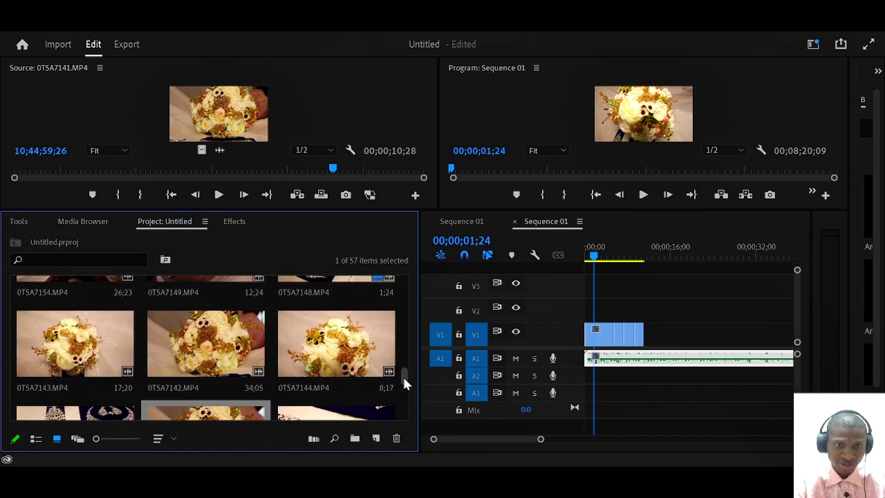
click(299, 340)
double_click(299, 345)
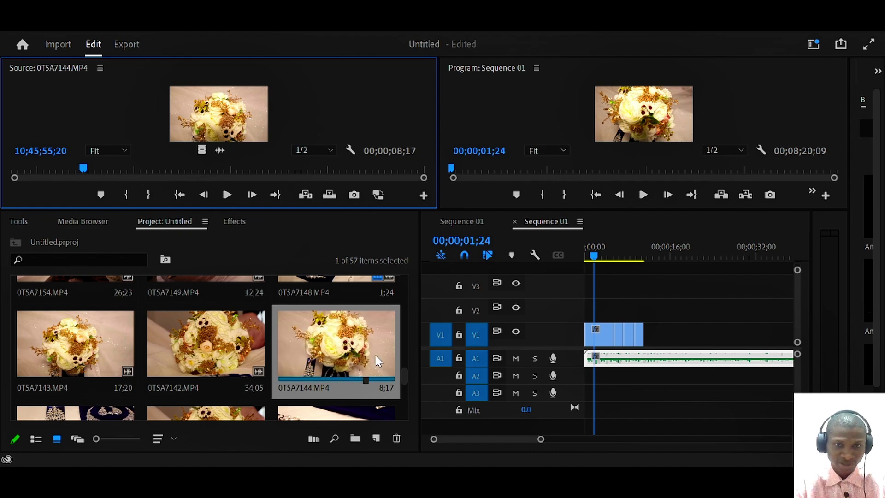
drag(83, 169, 14, 170)
double_click(85, 325)
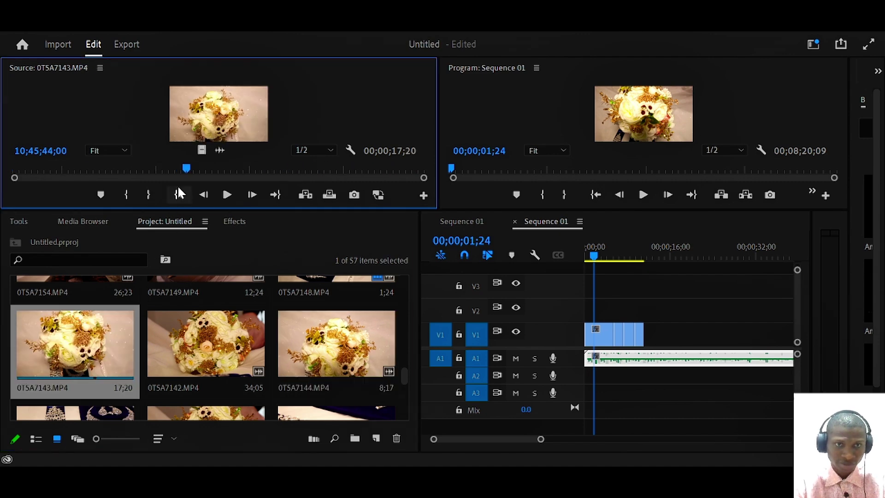
drag(203, 174, 311, 214)
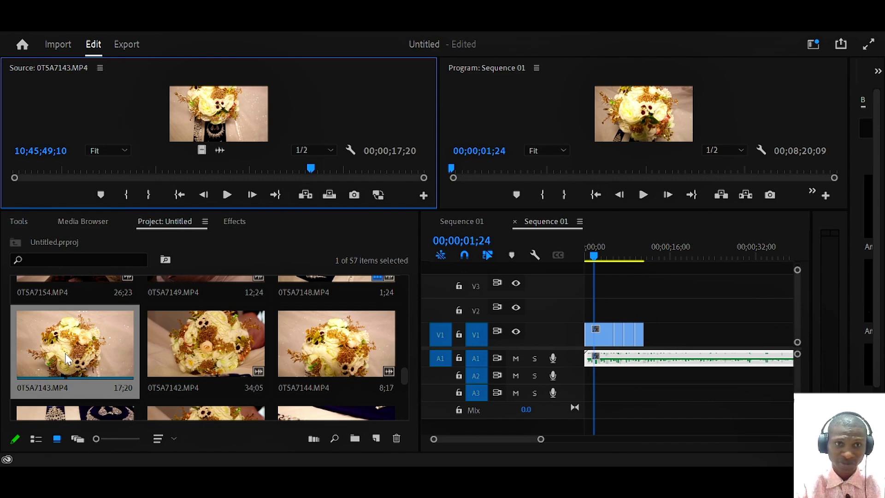
Place only the video of the untrimmed 0T5A7143.MP4 on V1 a short gap after the other clips and widen the timeline area.
drag(67, 358, 652, 341)
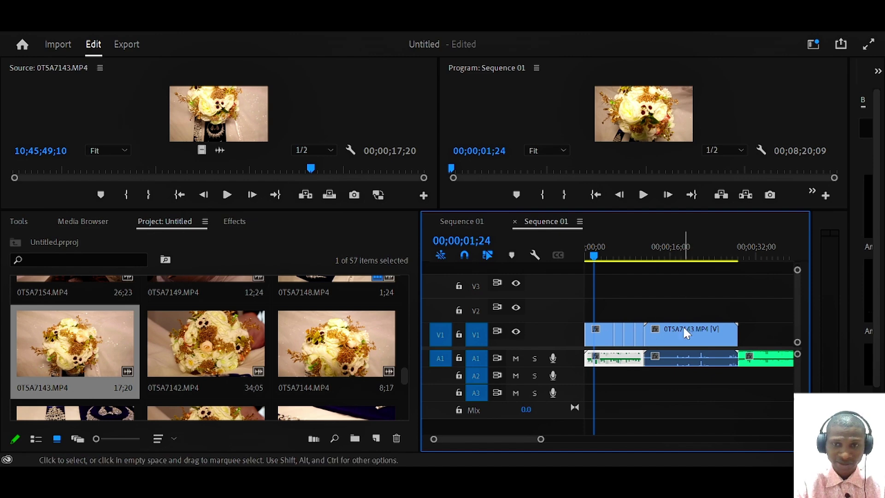
key(ctrl+z)
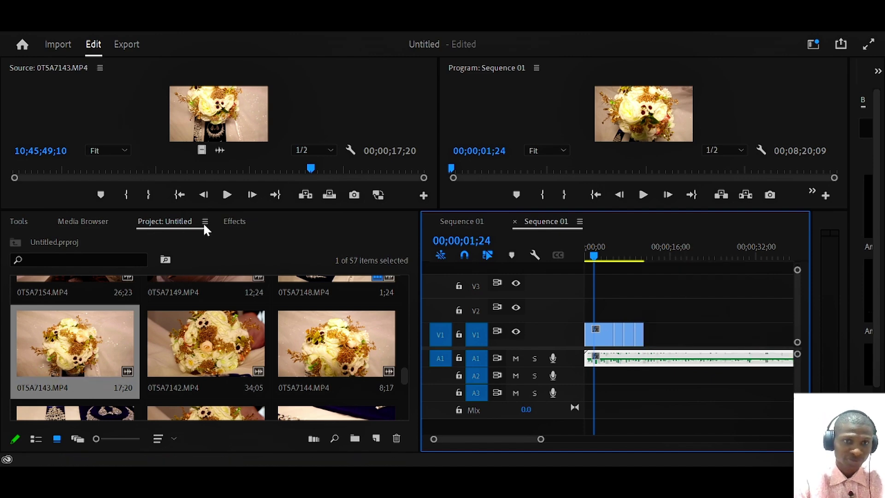
drag(201, 150, 658, 334)
click(679, 254)
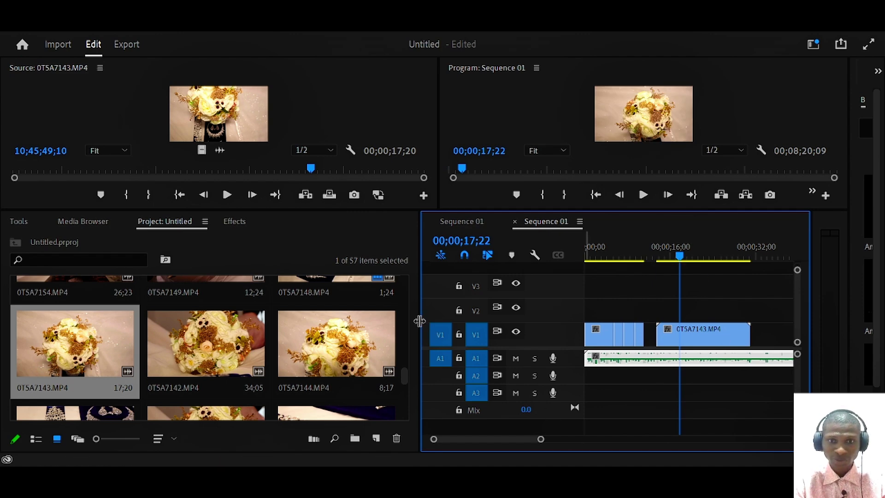
drag(419, 321, 221, 330)
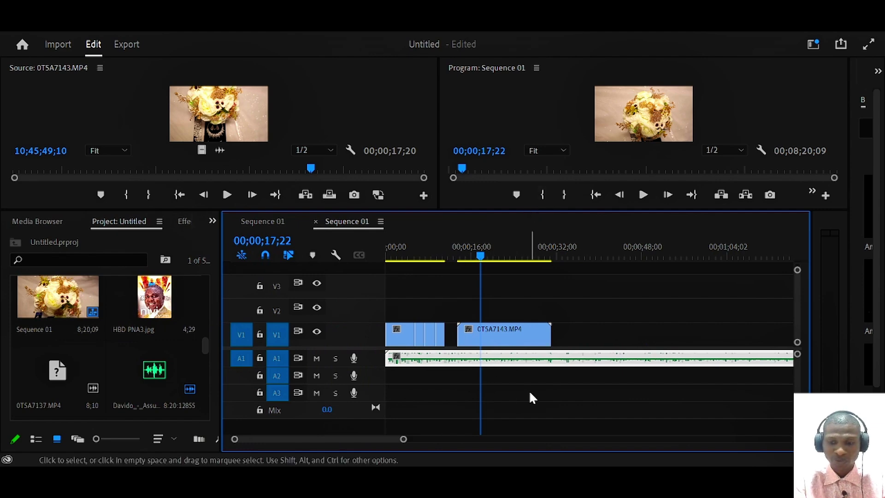
Enlarge the timeline and scrub through the 0T5A7143.MP4 clip on V1 to 00;00;22;10.
key(=)
key(=)
key(minus)
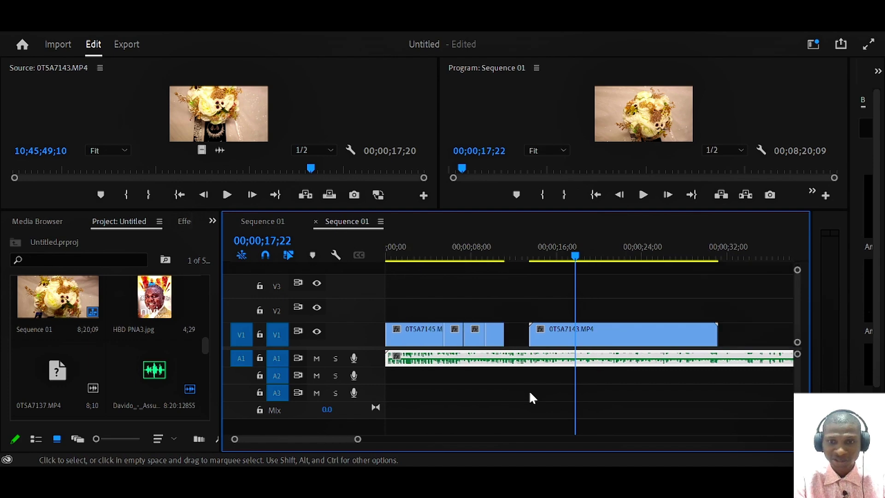
drag(548, 248, 544, 248)
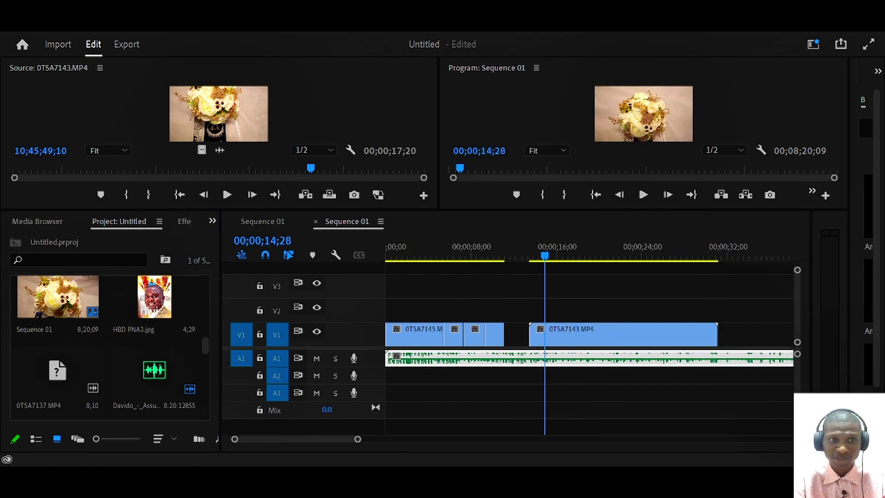
drag(553, 255, 625, 254)
click(538, 258)
click(544, 258)
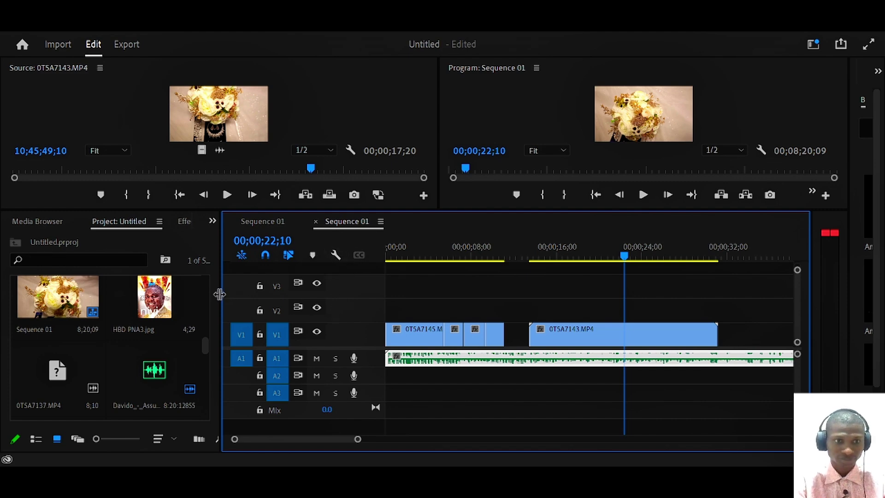
Split the 0T5A7143.MP4 clip on V1 at 00;00;25;13 with the Razor tool and return to the Selection tool.
drag(221, 297, 250, 298)
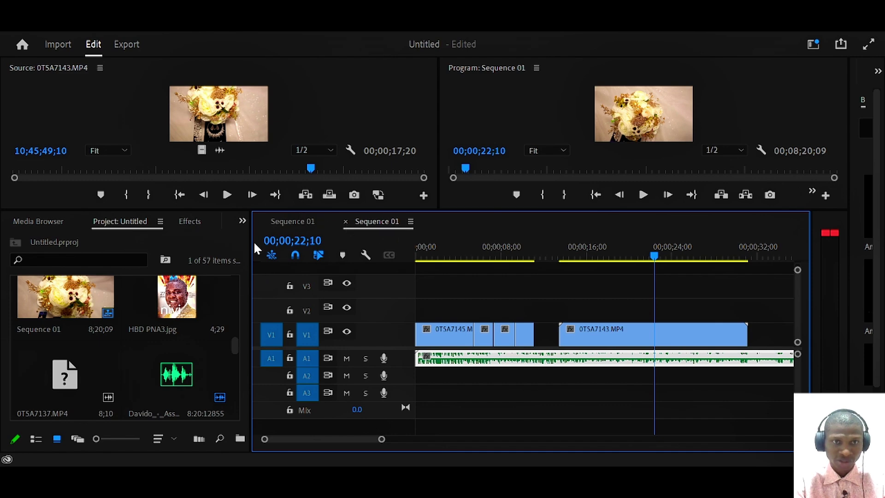
click(241, 221)
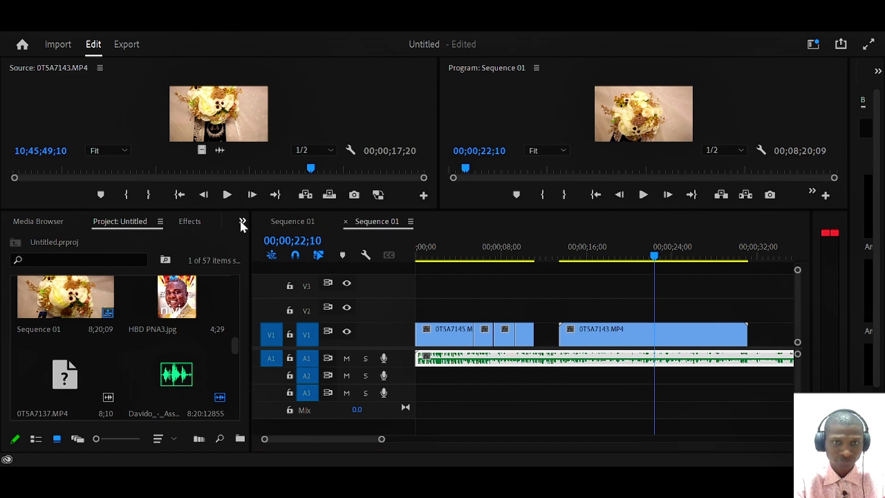
click(254, 238)
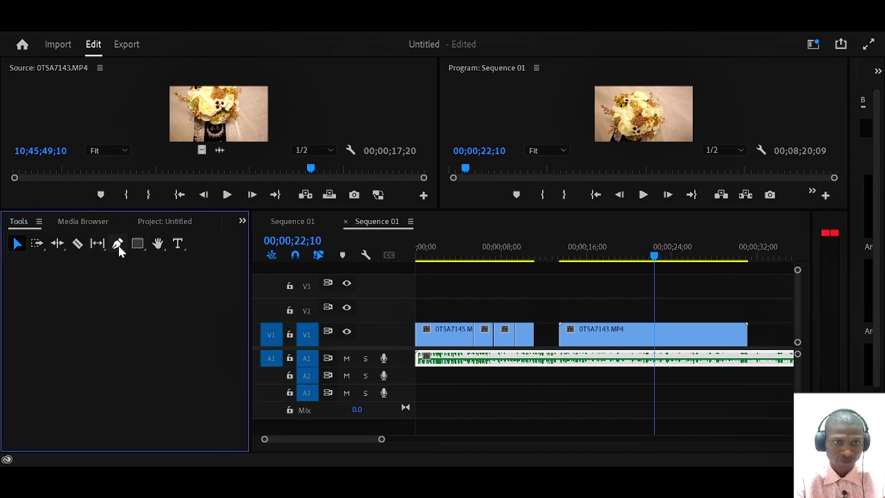
click(76, 244)
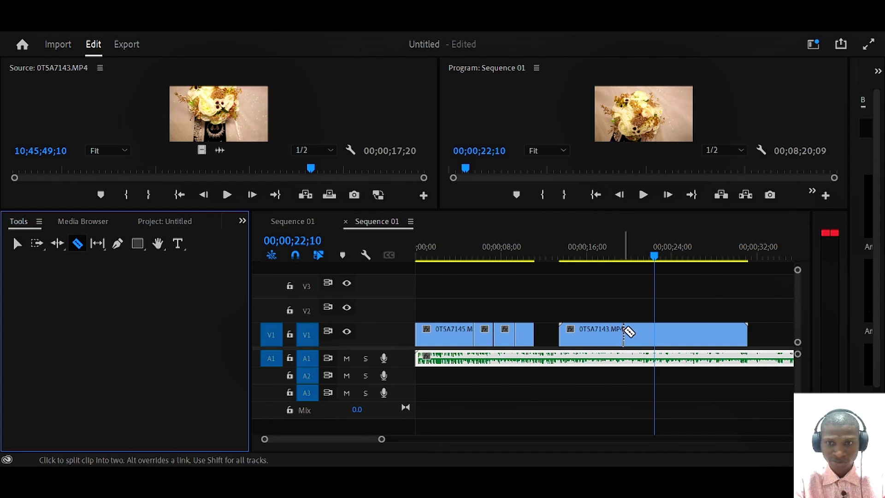
drag(654, 256, 686, 275)
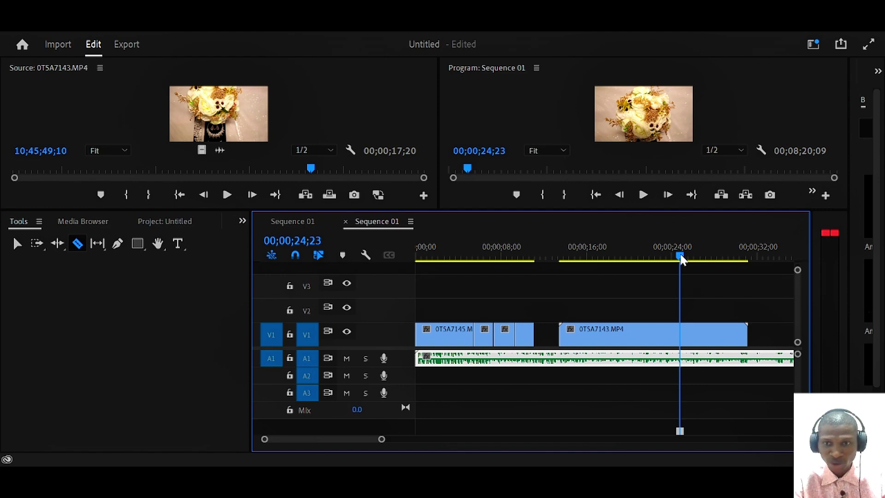
drag(680, 256, 688, 257)
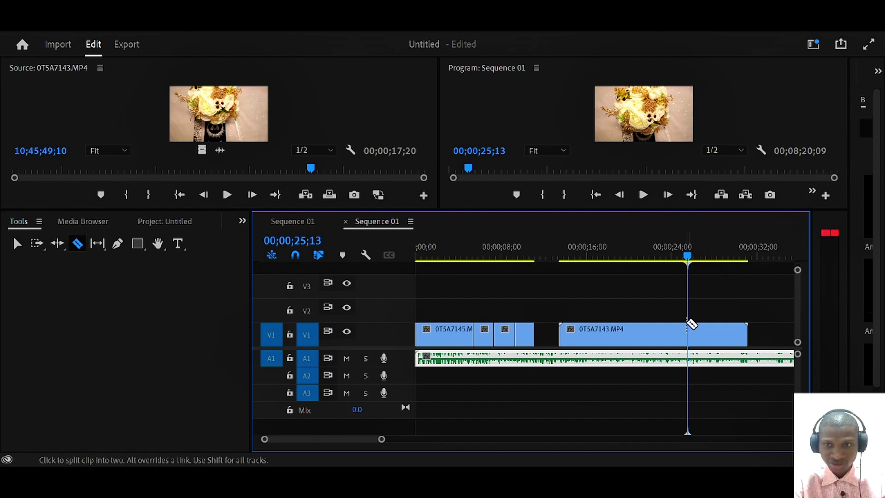
click(688, 325)
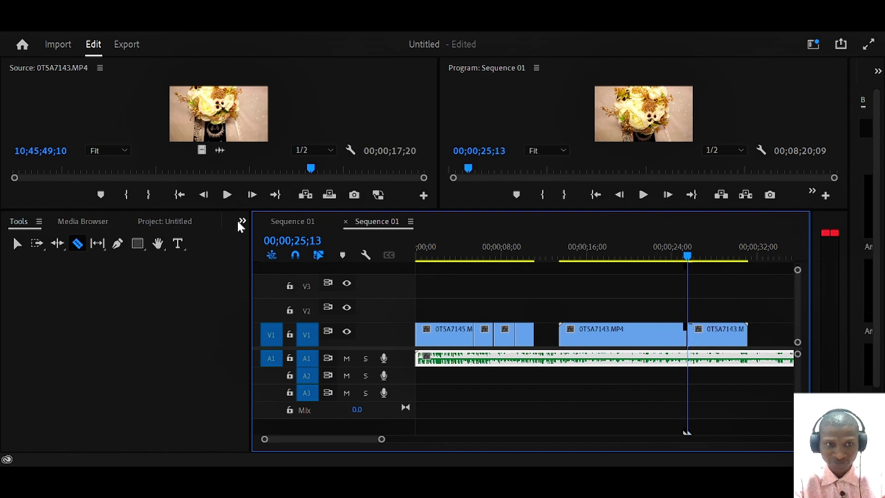
click(17, 243)
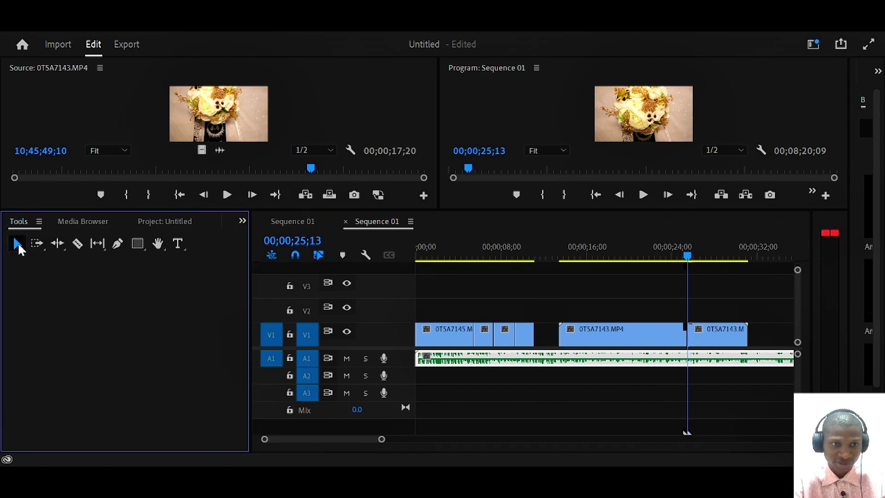
Try deleting the part of 0T5A7143.MP4 before the cut, undoing each deletion.
click(662, 340)
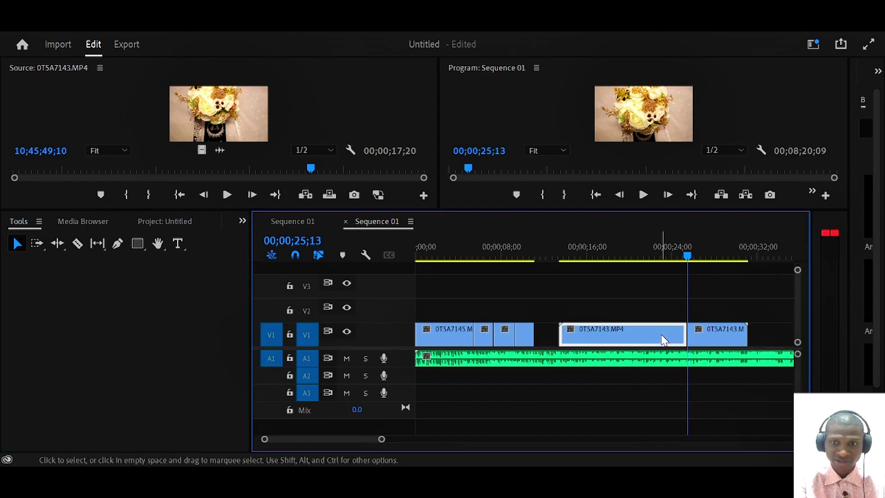
key(Delete)
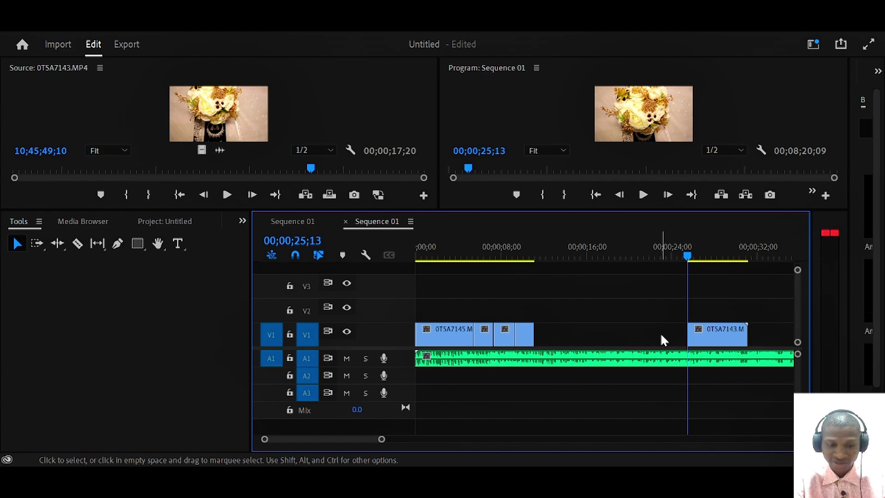
key(ctrl+z)
click(662, 340)
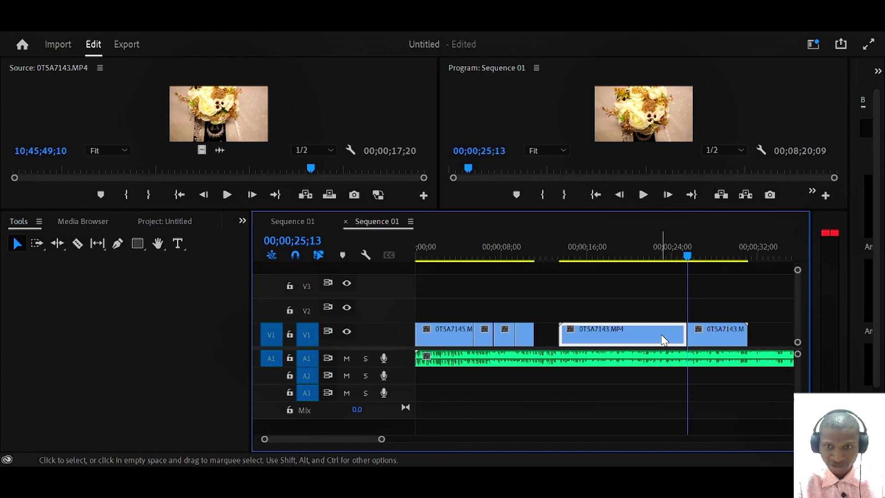
key(Delete)
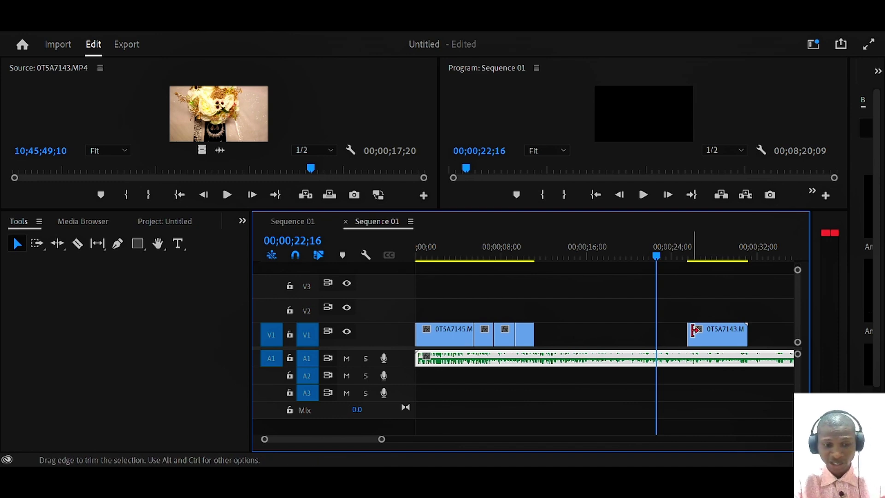
key(ctrl+z)
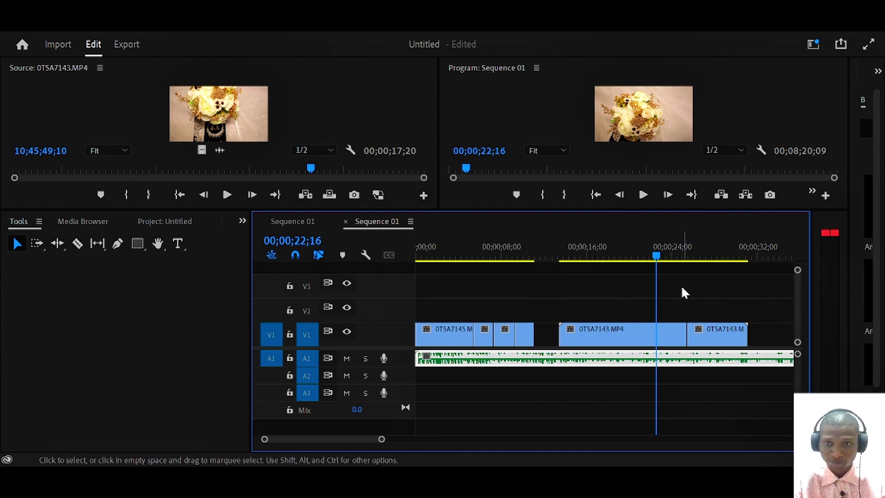
Delete the part of 0T5A7143.MP4 before the cut and select the empty gap between the clips on V1.
click(656, 331)
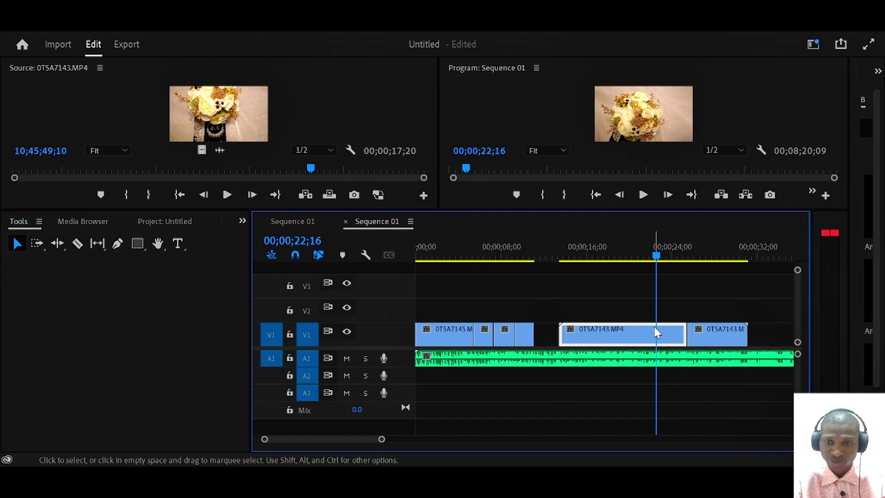
key(Delete)
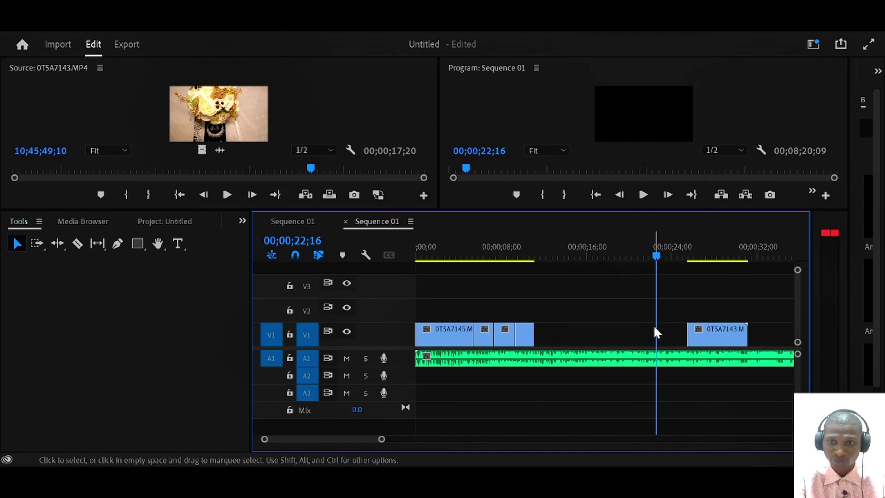
click(622, 341)
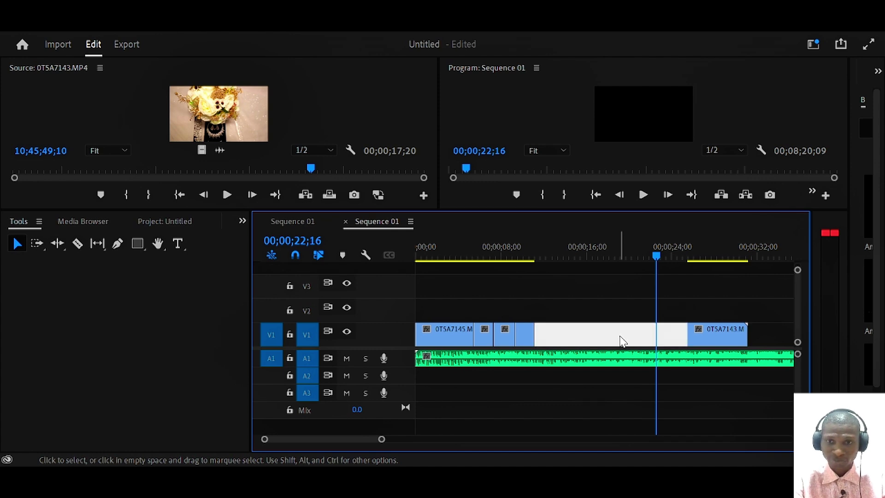
click(632, 300)
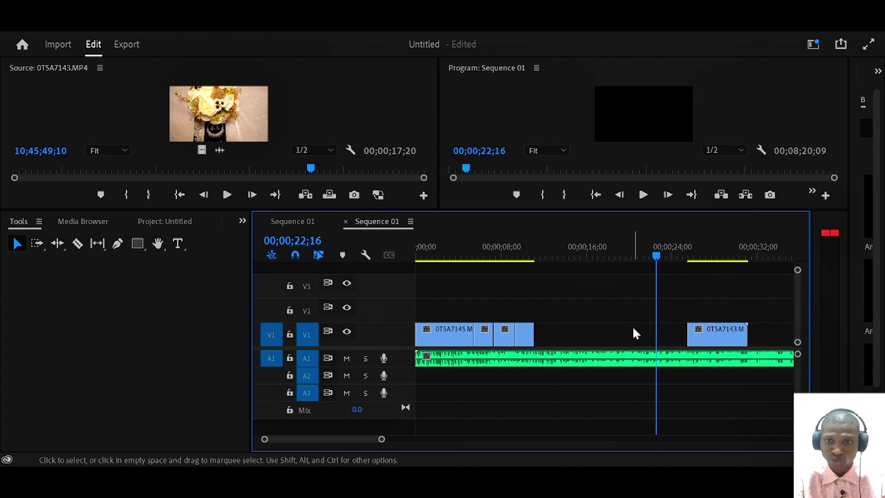
click(631, 328)
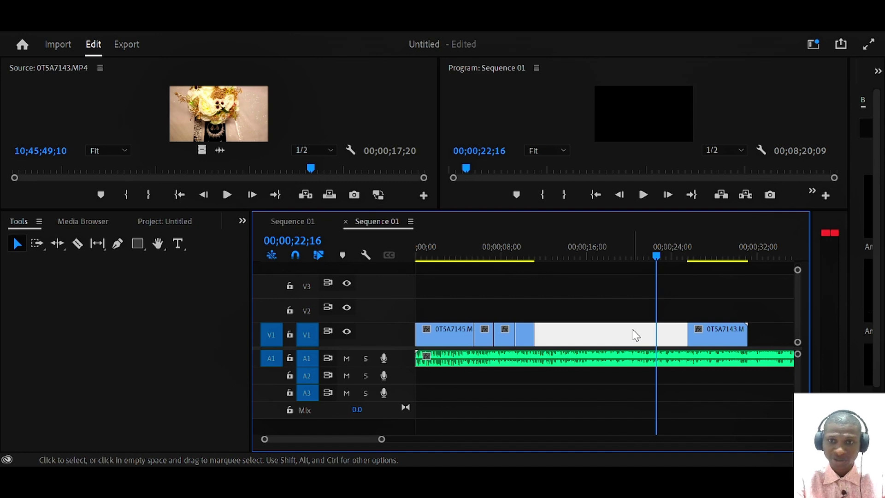
click(624, 300)
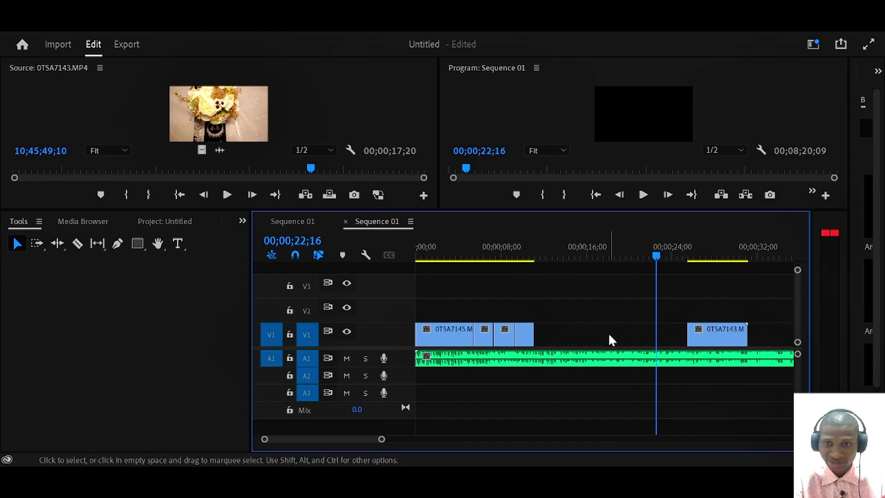
drag(614, 252, 628, 268)
click(607, 329)
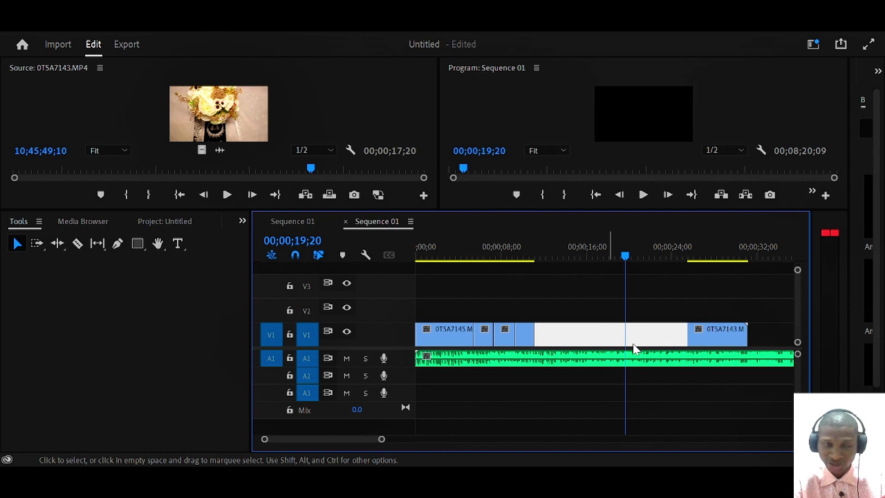
click(97, 244)
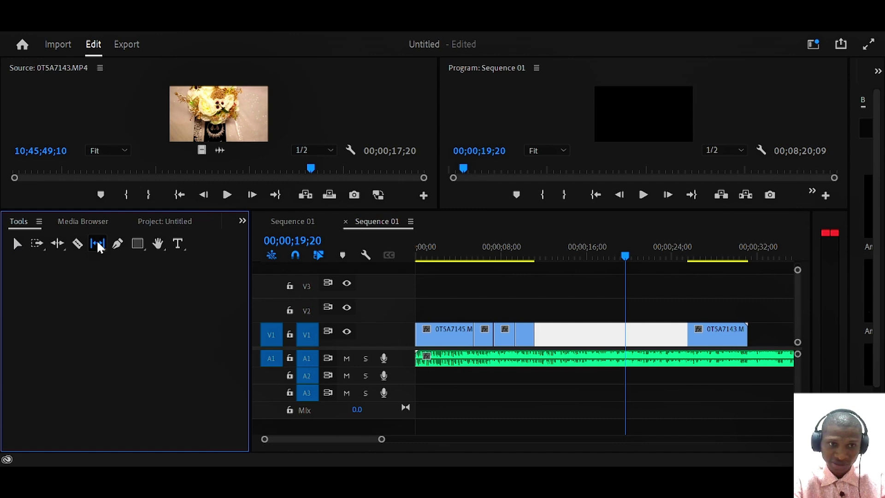
click(57, 244)
click(628, 330)
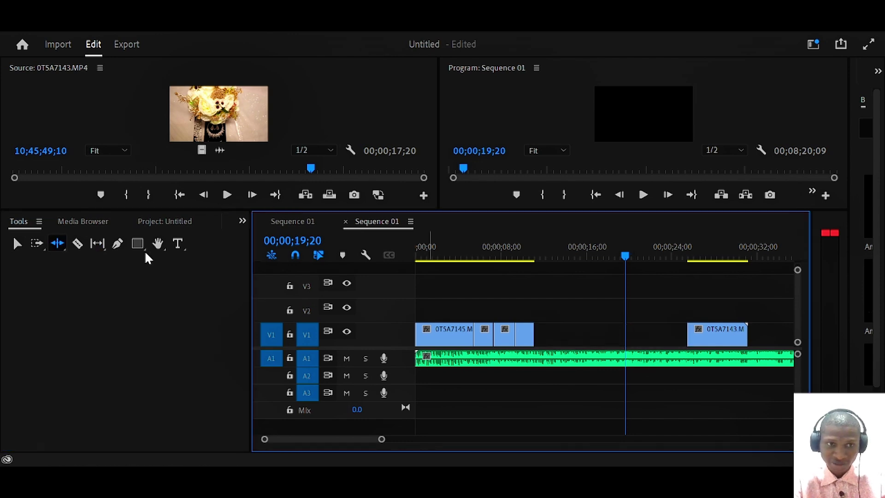
click(17, 244)
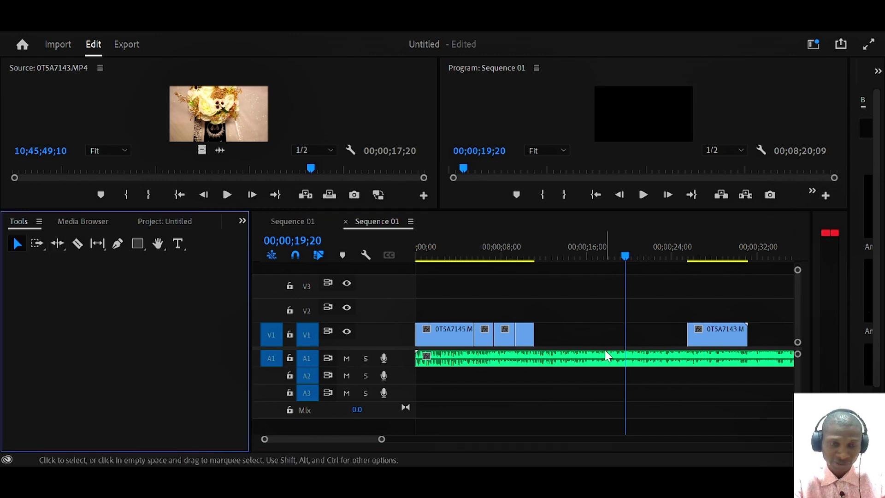
Remove the gap on V1 so the remaining 0T5A7143.MP4 part joins the earlier clips, and return the playhead to 00;00;00;00.
click(646, 344)
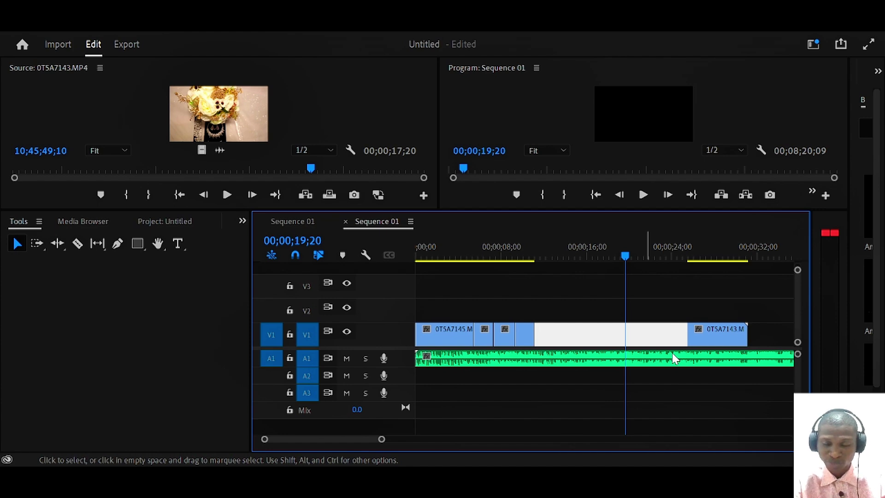
key(Delete)
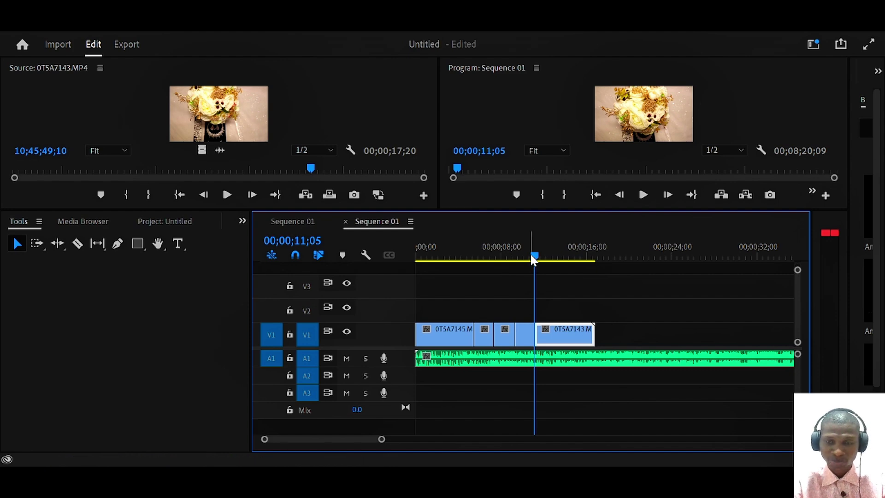
drag(530, 252, 406, 266)
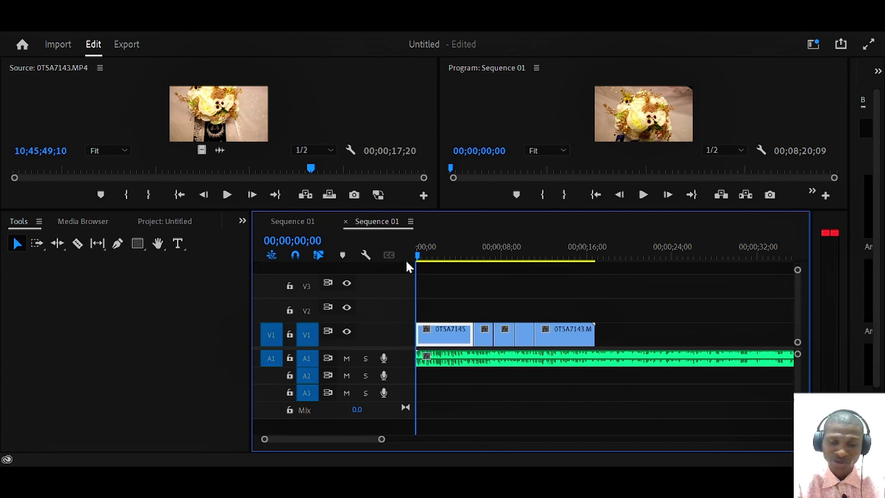
click(442, 477)
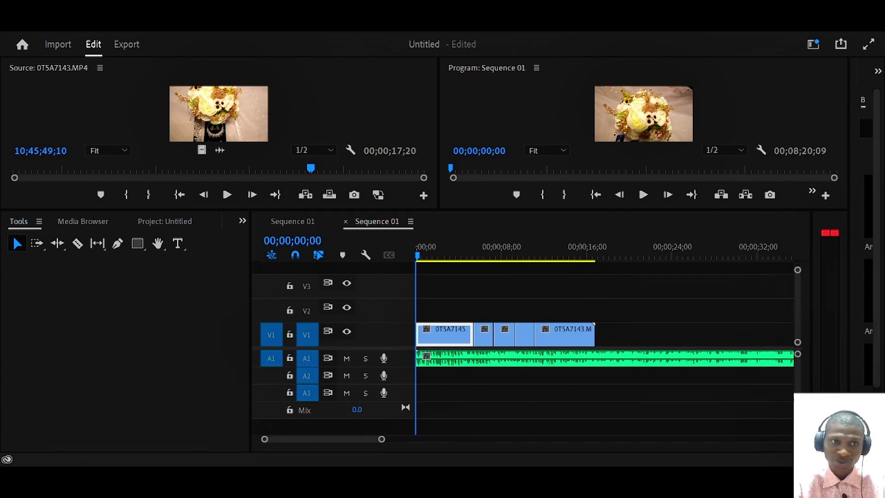